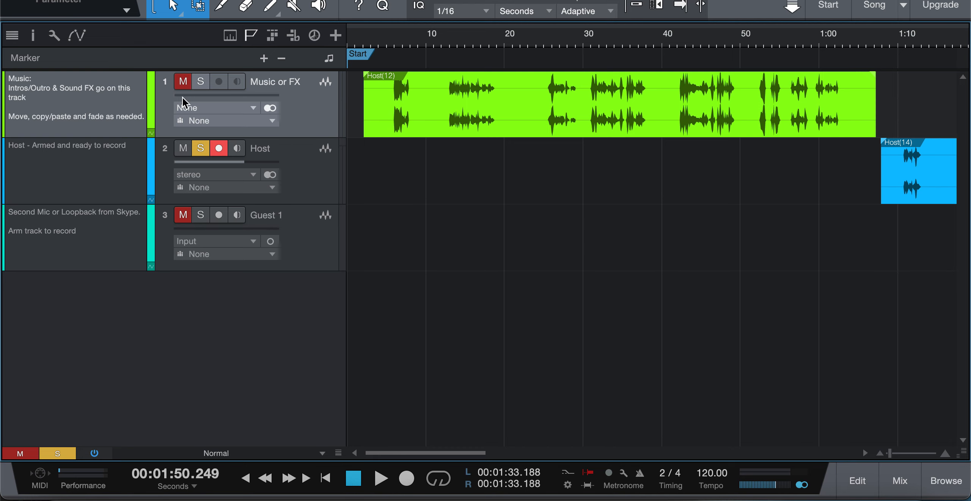
Unmute the Music or FX track and move the Host recording earlier so it starts around 41 seconds
{"action": "left_click", "coordinate": [184, 84]}
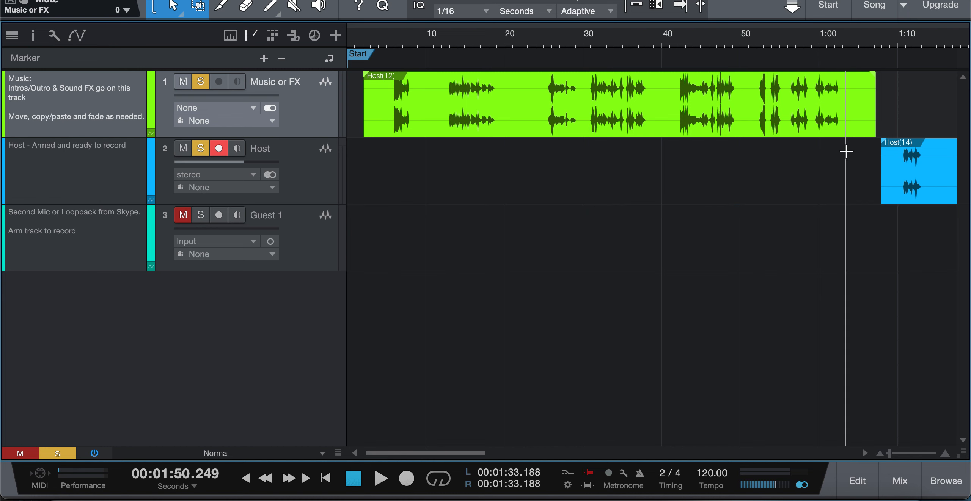
{"action": "left_click_drag", "start_coordinate": [910, 190], "coordinate": [701, 208]}
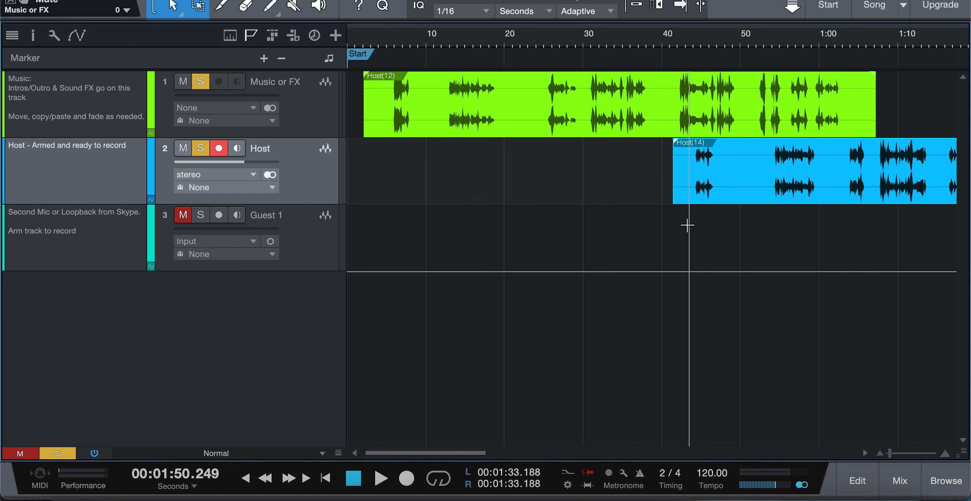
Open the mixer and enlarge the channel insert area to show more plug-in slots
{"action": "left_click", "coordinate": [900, 483]}
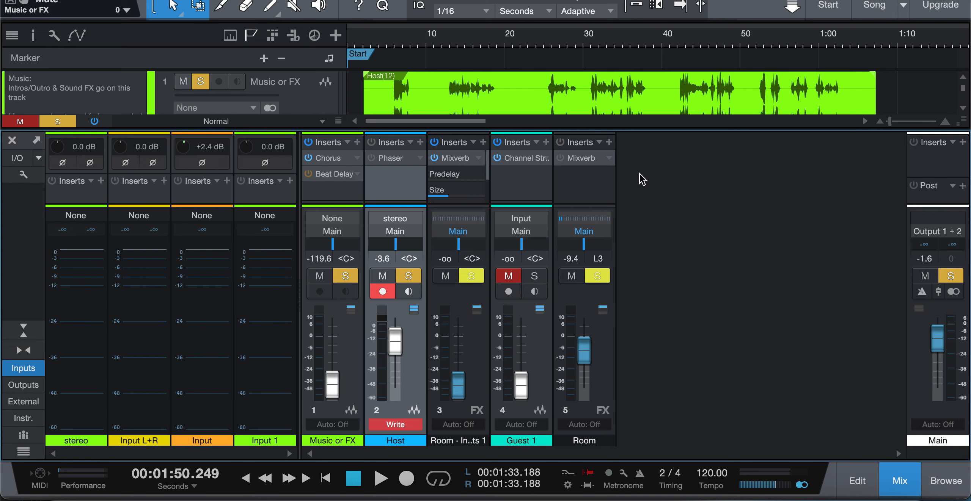
{"action": "mouse_move", "coordinate": [647, 129]}
{"action": "left_mouse_down"}
{"action": "mouse_move", "coordinate": [645, 91]}
{"action": "mouse_move", "coordinate": [647, 129]}
{"action": "left_mouse_up"}
{"action": "left_click_drag", "start_coordinate": [611, 202], "coordinate": [607, 371]}
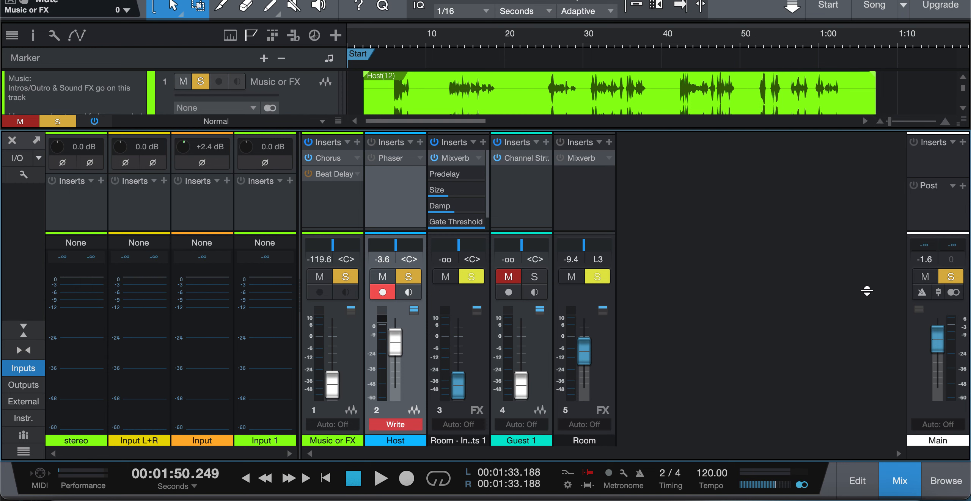
Reopen the mixer and open the Host channel's Phaser insert to view its settings, then close it
{"action": "left_click", "coordinate": [12, 140]}
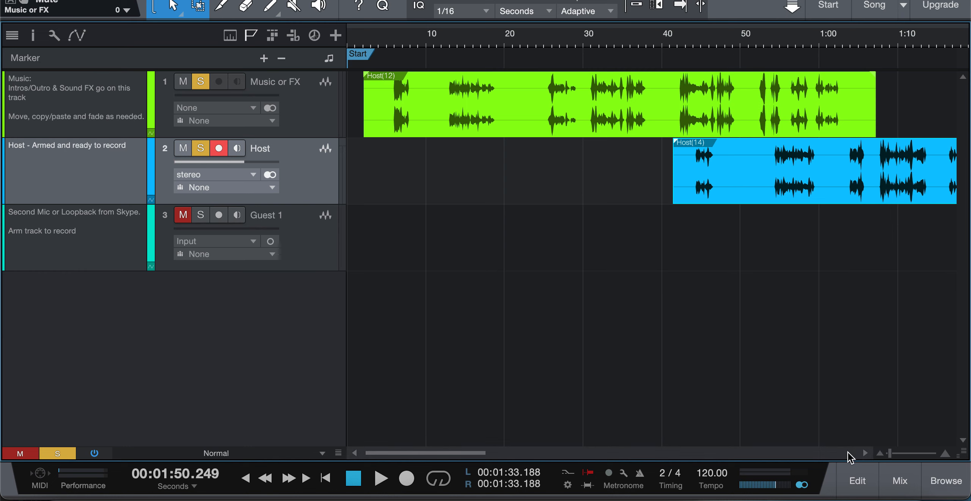
{"action": "left_click", "coordinate": [901, 481]}
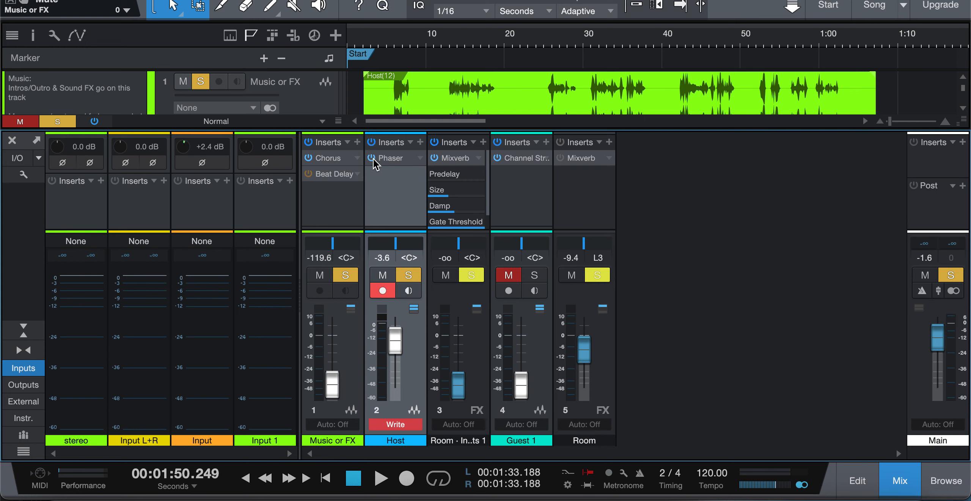
{"action": "double_click", "coordinate": [397, 158]}
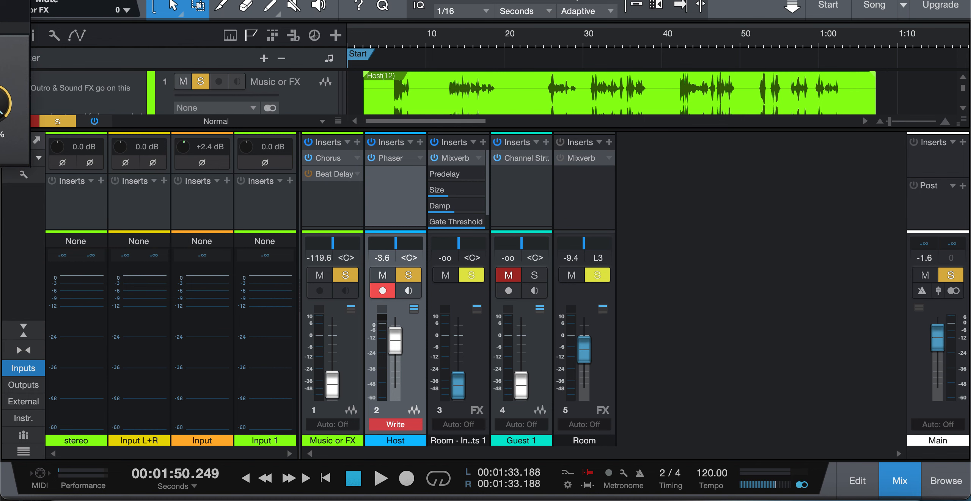
{"action": "left_click_drag", "start_coordinate": [32, 1], "coordinate": [403, 65]}
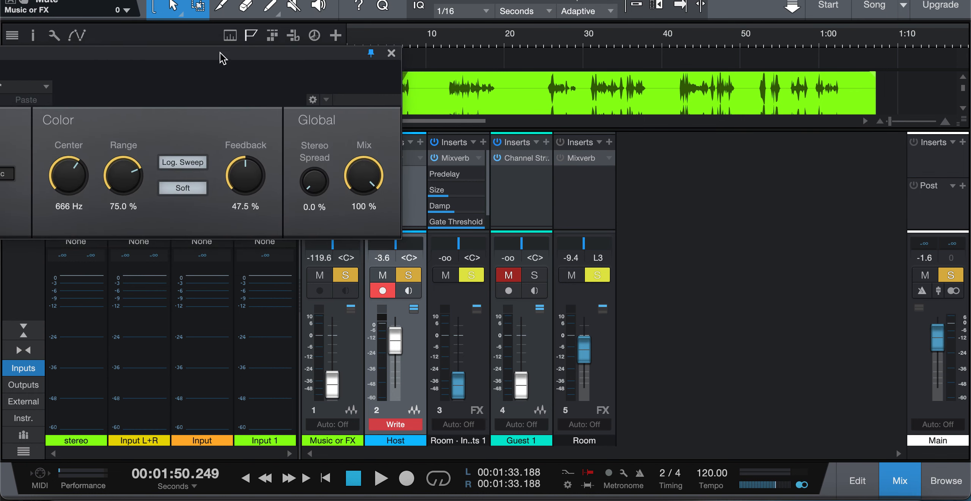
{"action": "left_click_drag", "start_coordinate": [198, 56], "coordinate": [499, 0]}
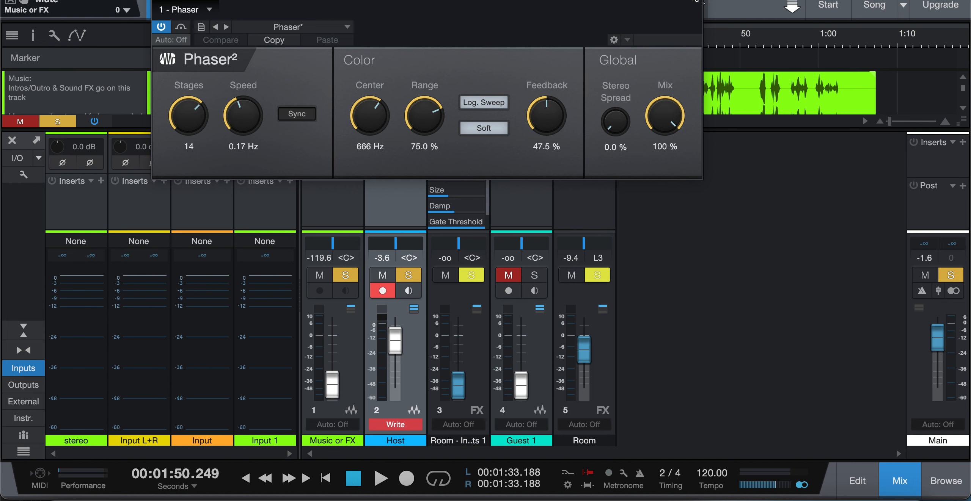
{"action": "left_click", "coordinate": [695, 1]}
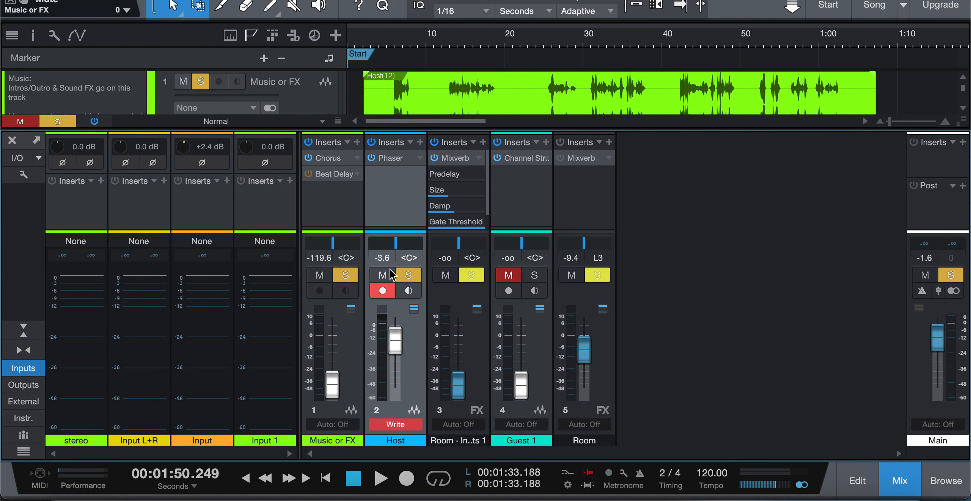
Disarm recording on the Host channel and search its insert plug-ins for 'equalizer', inserting the highlighted plug-in
{"action": "left_click", "coordinate": [382, 292]}
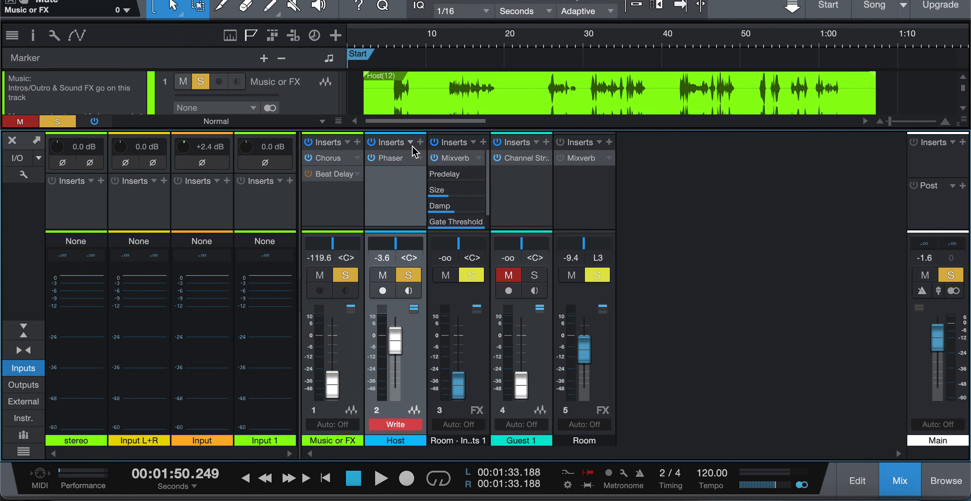
{"action": "left_click", "coordinate": [419, 143]}
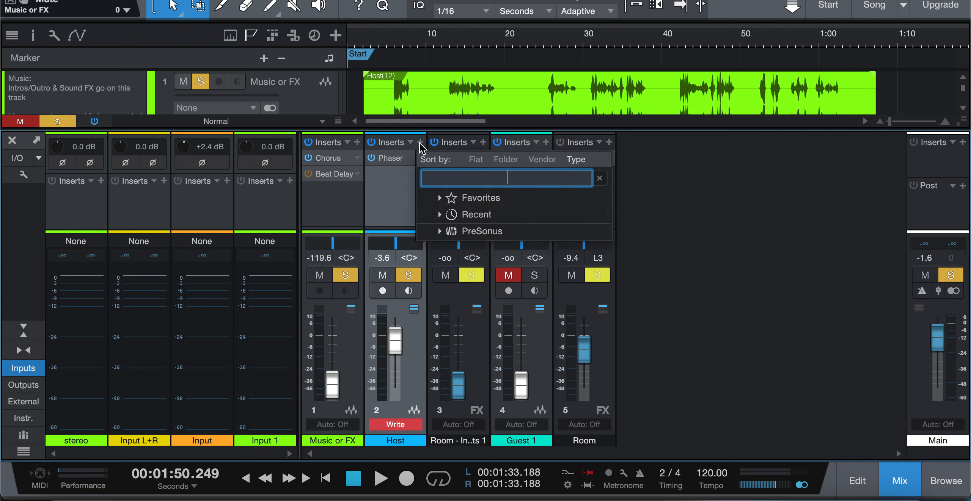
{"action": "type", "text": "eq"}
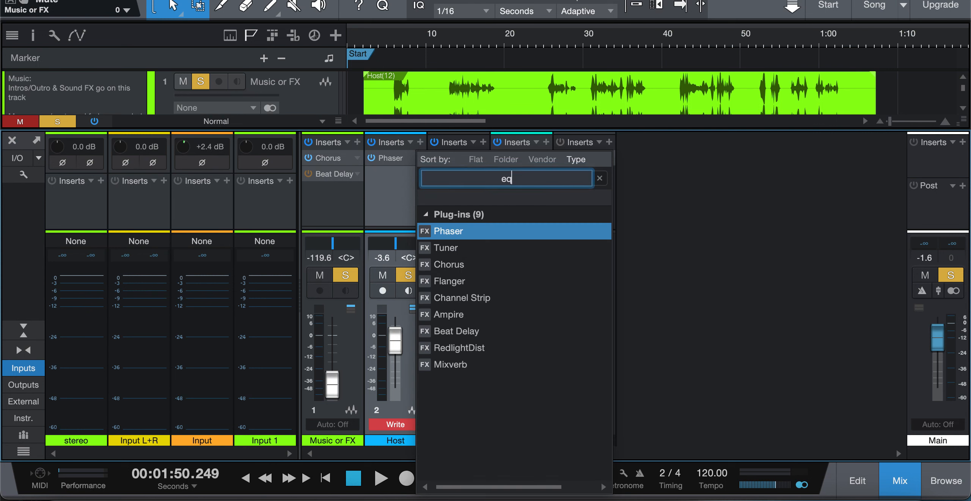
{"action": "type", "text": "ualizer"}
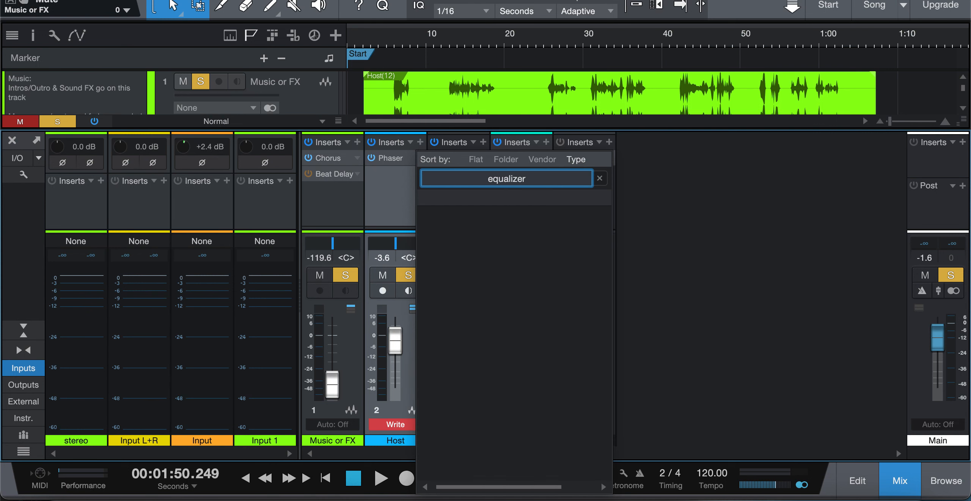
{"action": "key", "text": "Return"}
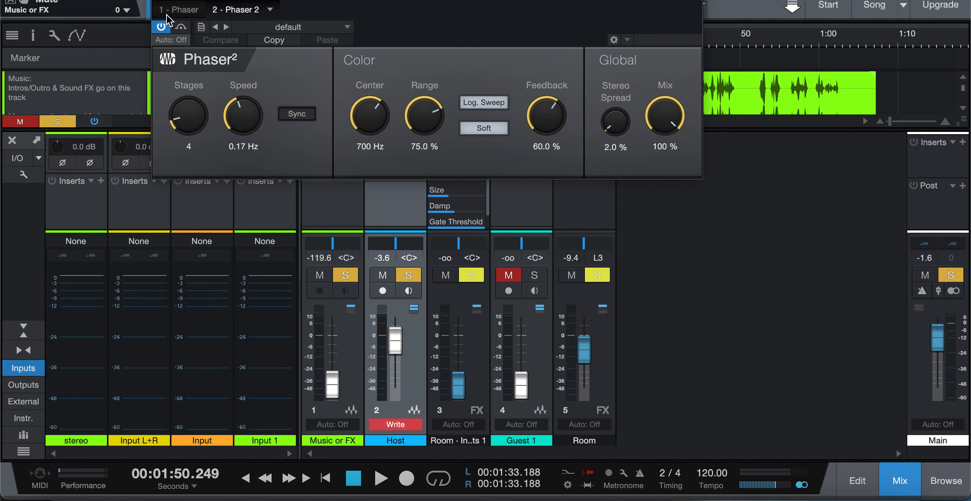
{"action": "left_click", "coordinate": [695, 2]}
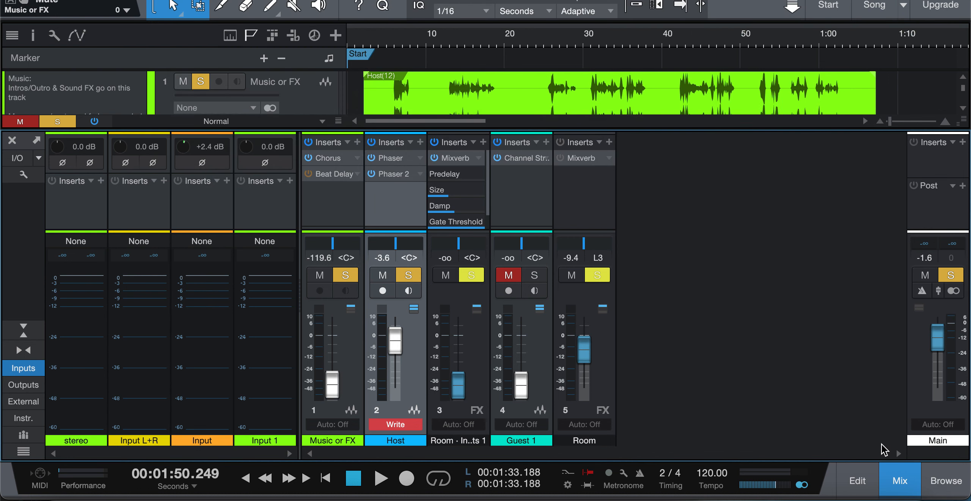
Close the mixer and mute the Host track
{"action": "left_click", "coordinate": [900, 482]}
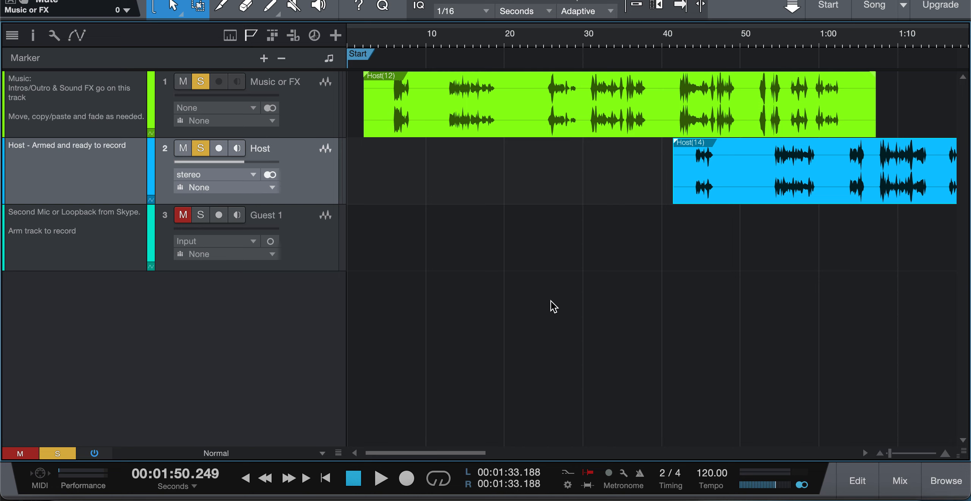
{"action": "left_click", "coordinate": [183, 151]}
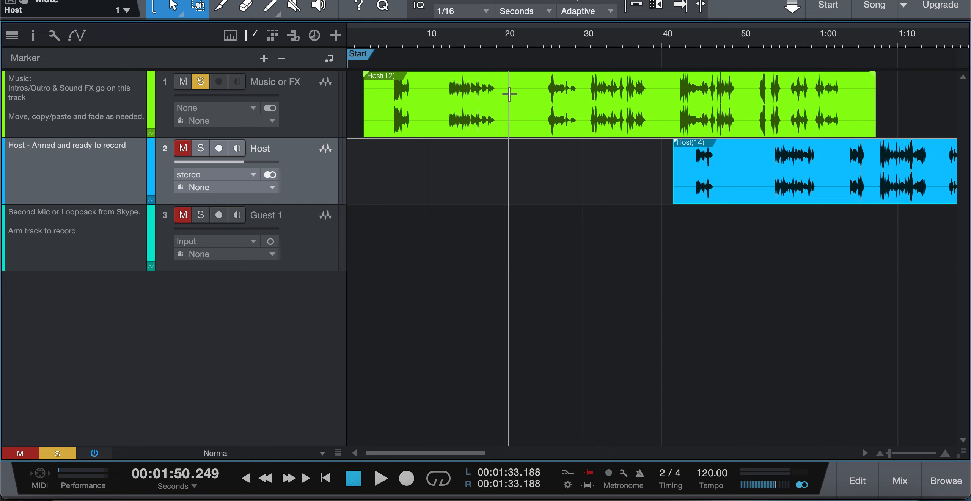
Select the range from about 20 to 25 seconds on the Music or FX track and delete that time
{"action": "scroll", "coordinate": [508, 94], "scroll_direction": "up", "scroll_amount": 8}
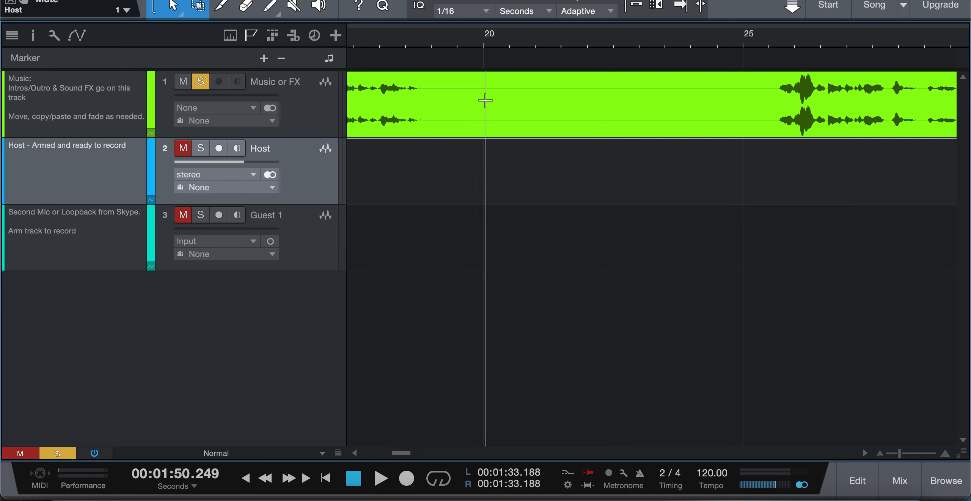
{"action": "left_click_drag", "start_coordinate": [485, 101], "coordinate": [744, 113]}
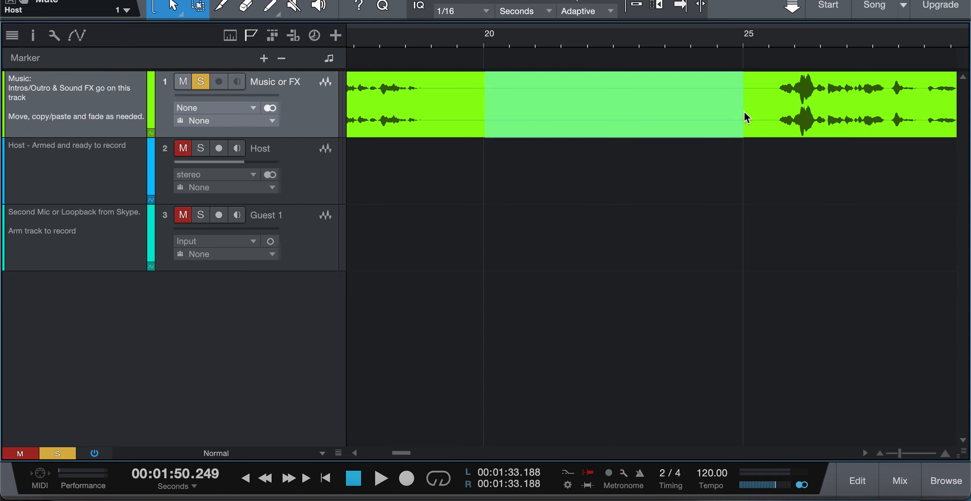
{"action": "right_click", "coordinate": [632, 101]}
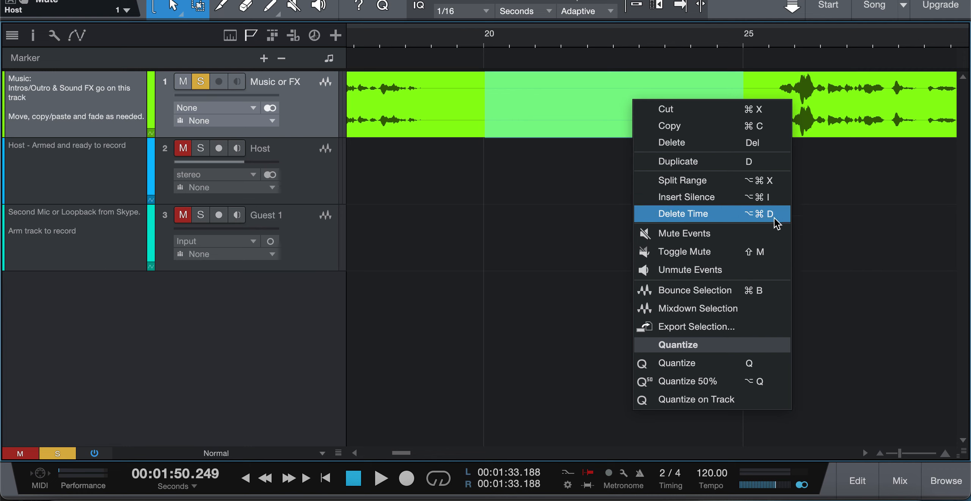
{"action": "left_click", "coordinate": [718, 211]}
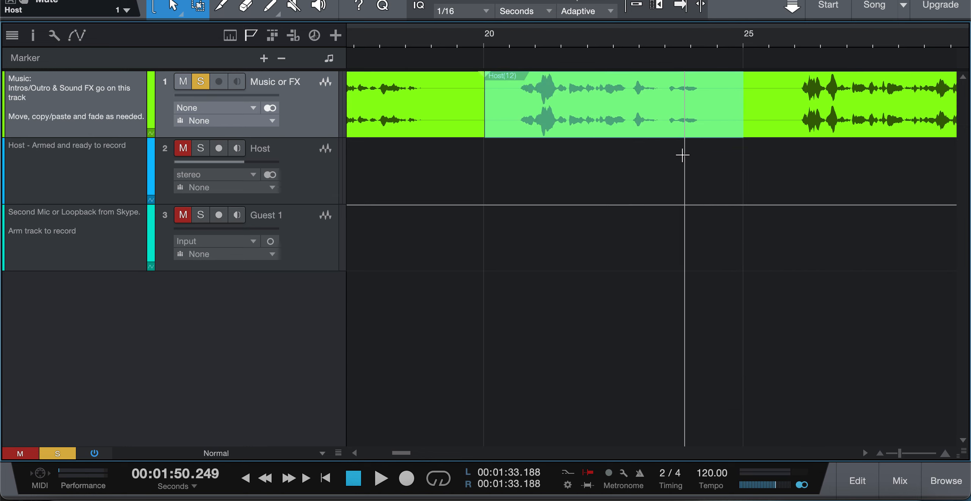
{"action": "left_click", "coordinate": [708, 187]}
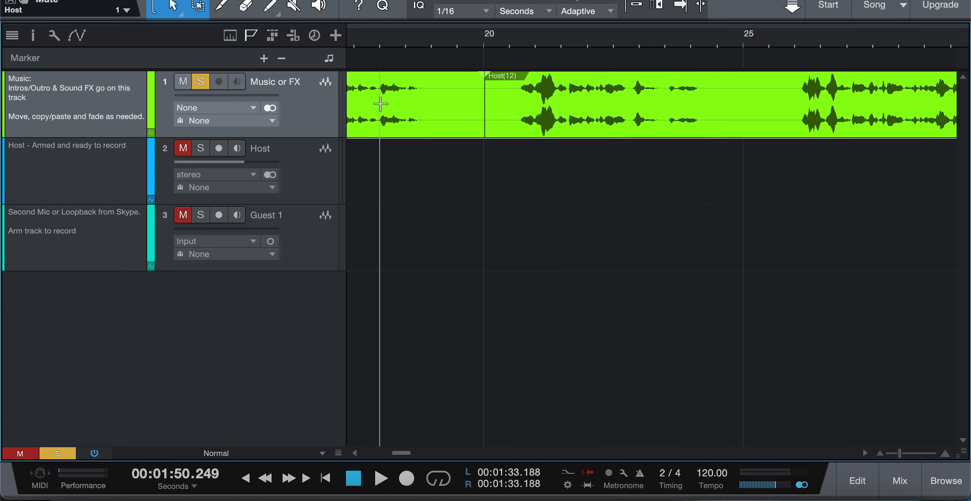
Select the events on both sides of the cut on the Music or FX track and zoom in to examine the join
{"action": "left_click", "coordinate": [558, 124]}
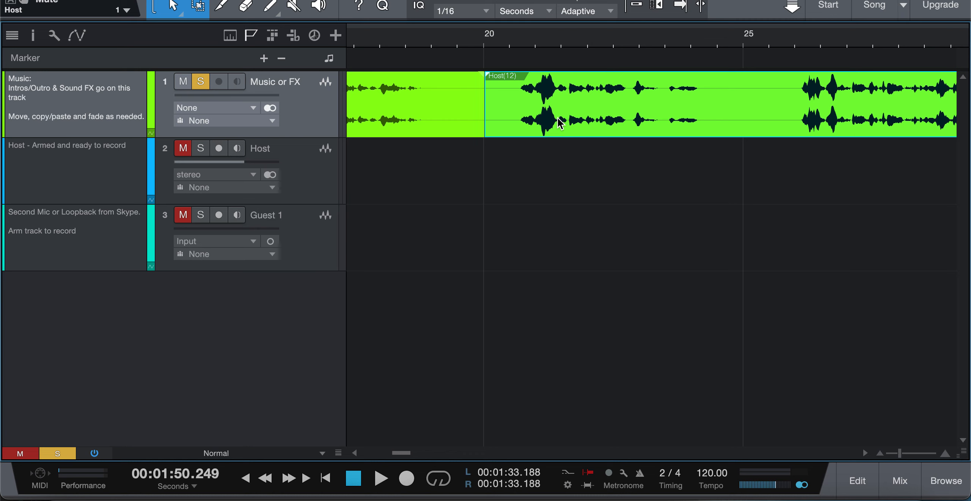
{"action": "left_click", "coordinate": [412, 120]}
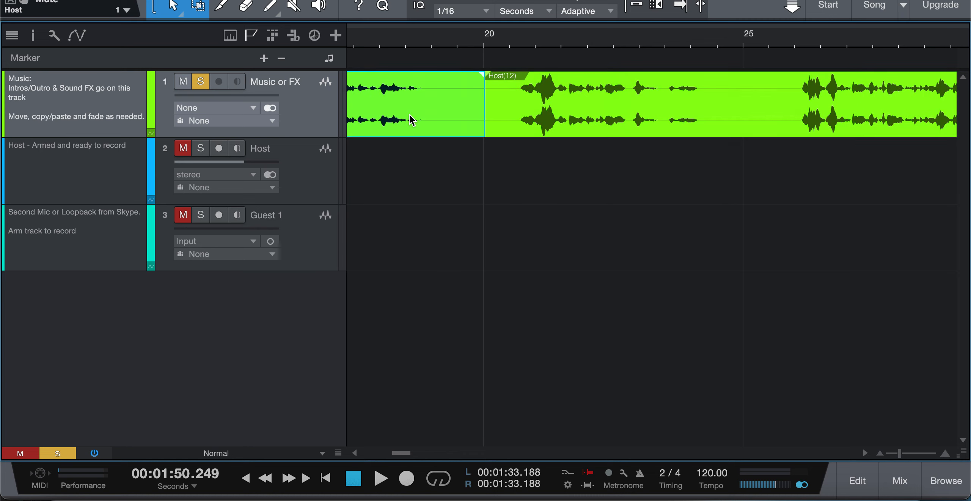
{"action": "left_click", "coordinate": [578, 112]}
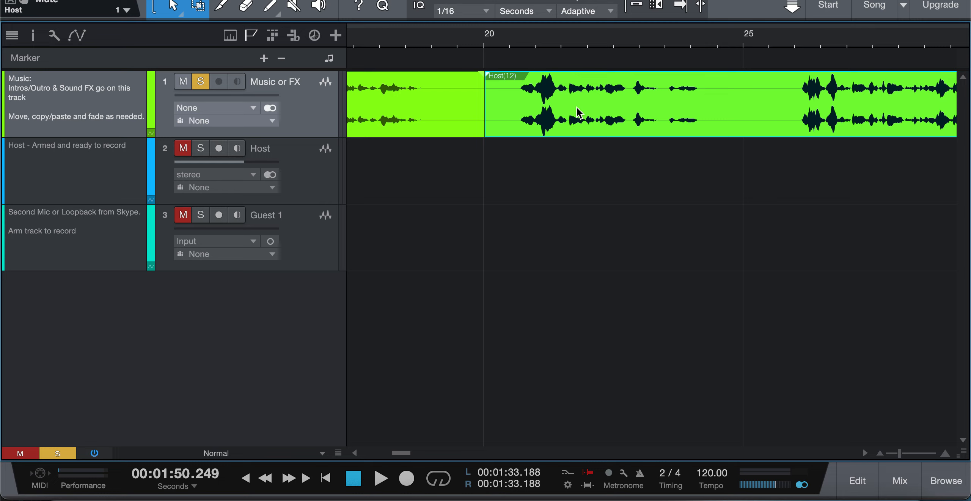
{"action": "left_click", "coordinate": [411, 112], "text": "shift"}
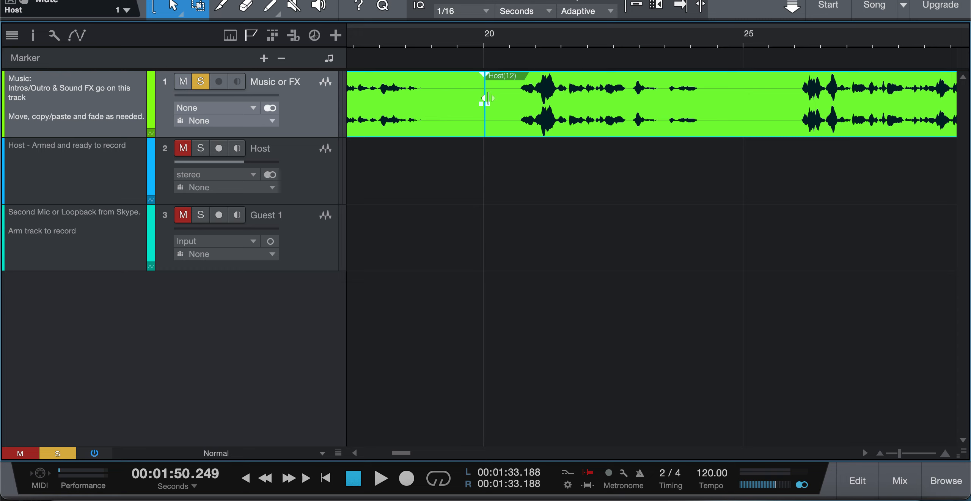
{"action": "scroll", "coordinate": [488, 98], "scroll_direction": "up", "scroll_amount": 10}
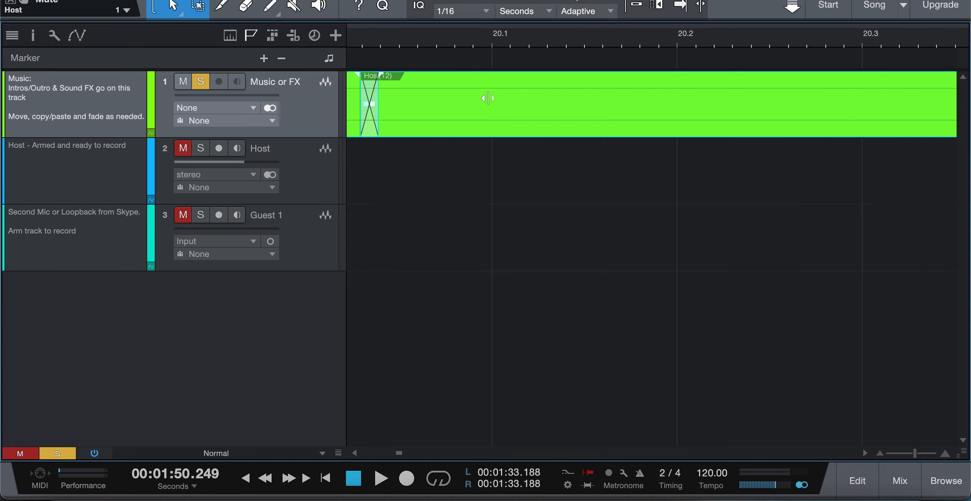
{"action": "scroll", "coordinate": [470, 95], "scroll_direction": "left", "scroll_amount": 5}
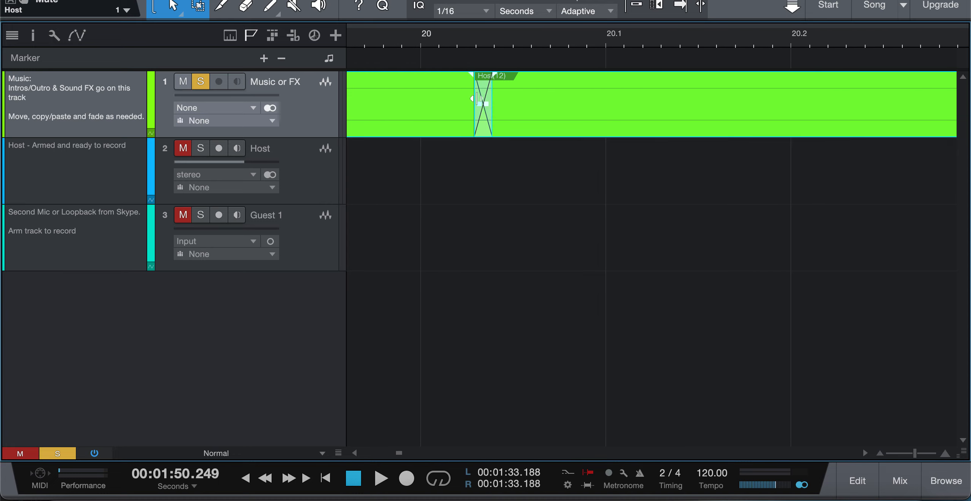
{"action": "scroll", "coordinate": [476, 98], "scroll_direction": "down", "scroll_amount": 3}
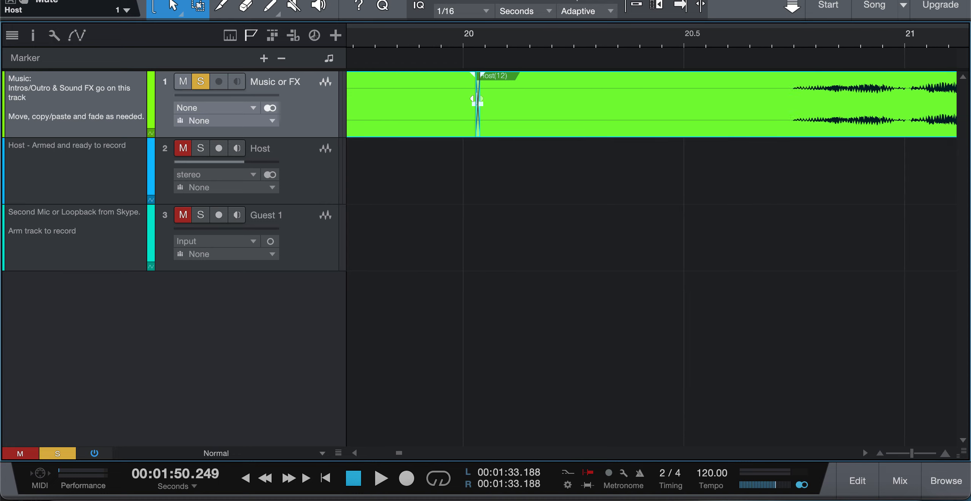
{"action": "scroll", "coordinate": [464, 99], "scroll_direction": "down", "scroll_amount": 3}
{"action": "scroll", "coordinate": [462, 99], "scroll_direction": "down", "scroll_amount": 6}
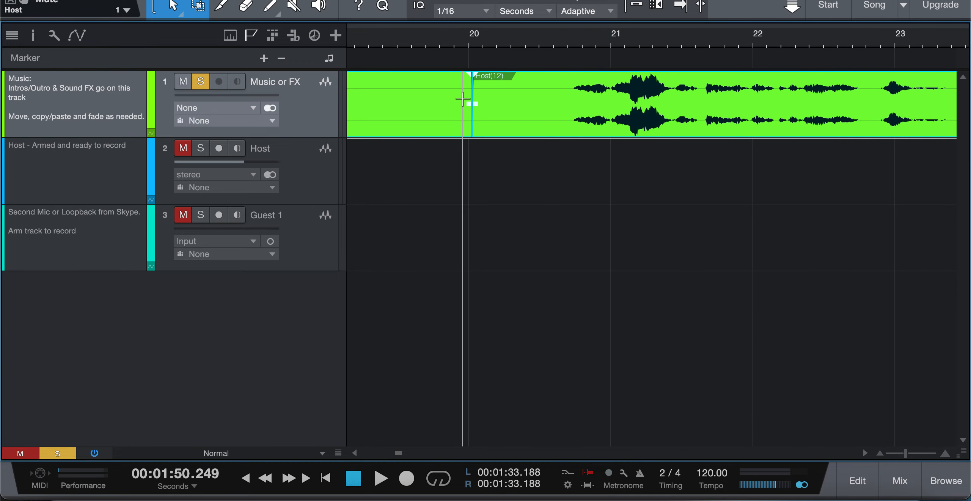
{"action": "scroll", "coordinate": [438, 108], "scroll_direction": "down", "scroll_amount": 2}
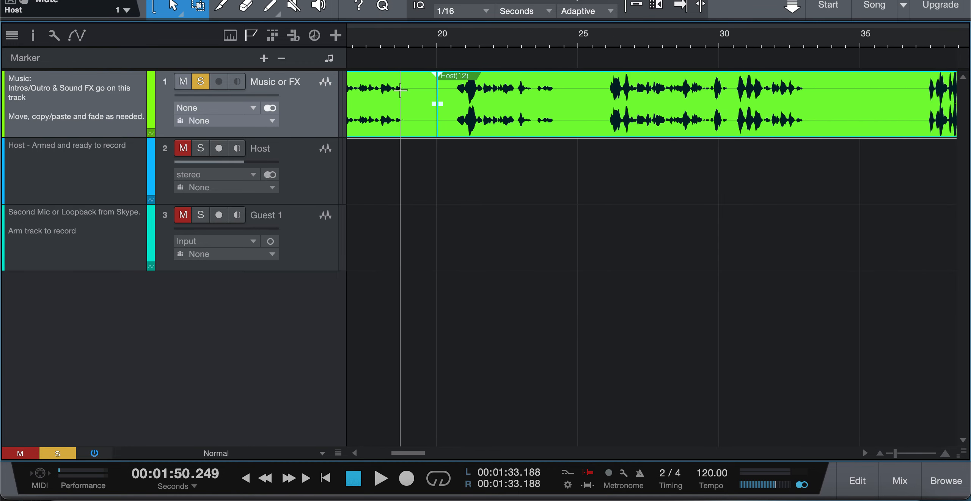
{"action": "scroll", "coordinate": [400, 89], "scroll_direction": "left", "scroll_amount": 5}
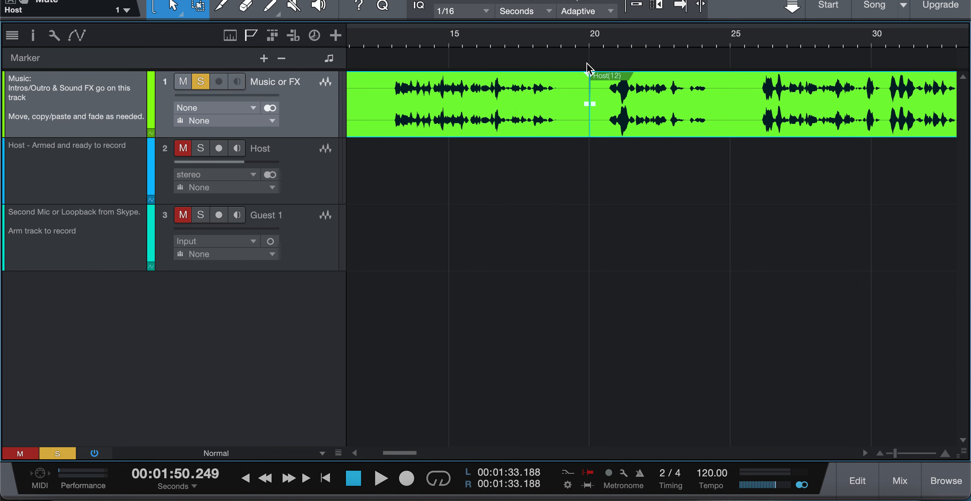
Play back the music track from around the 20-second cut to review the edit
{"action": "left_click", "coordinate": [614, 225]}
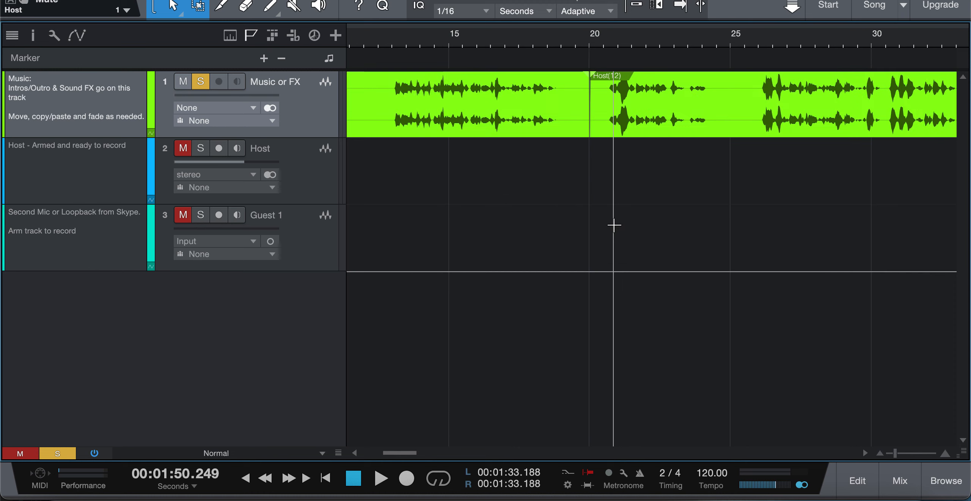
{"action": "key", "text": "space"}
{"action": "key", "text": "space"}
{"action": "left_click", "coordinate": [607, 40]}
{"action": "key", "text": "space"}
Play back the music track briefly from about 25 seconds
{"action": "key", "text": "space"}
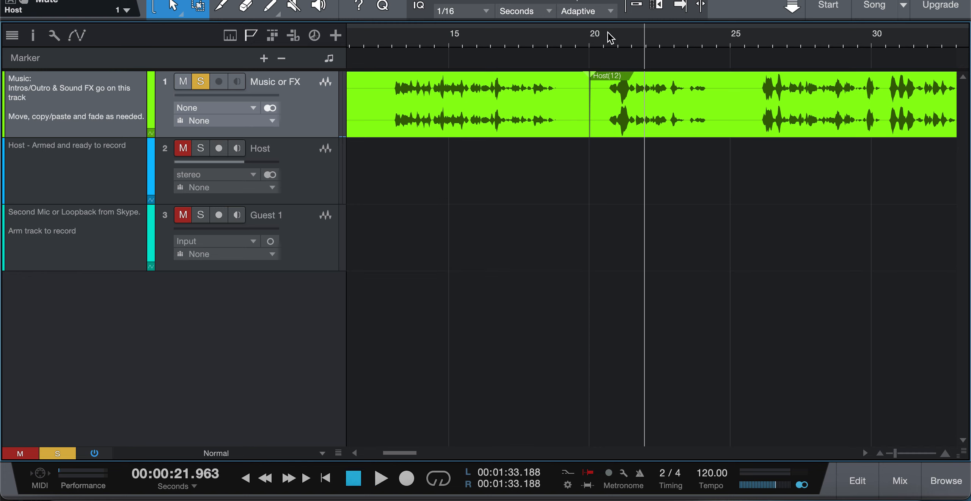
{"action": "left_click", "coordinate": [717, 40]}
{"action": "key", "text": "space"}
{"action": "key", "text": "space"}
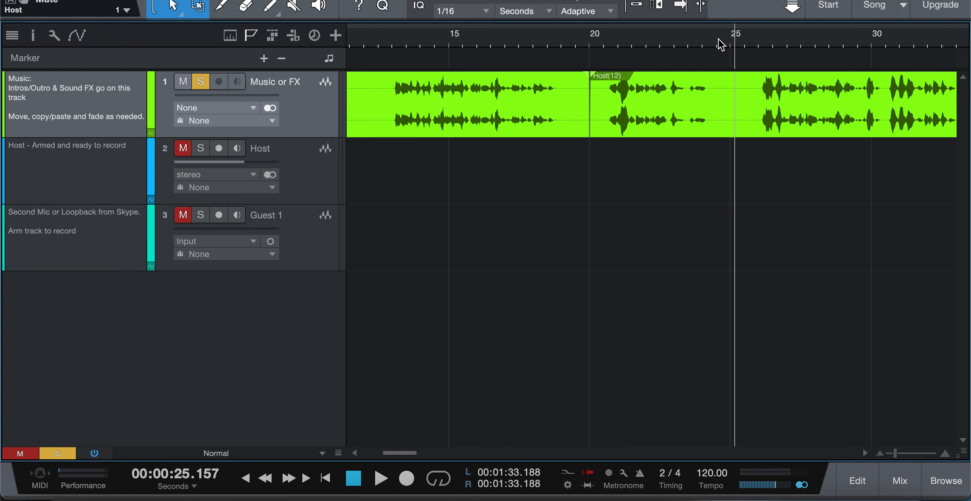
Increase the volume of the music event that follows the 20-second cut
{"action": "left_click", "coordinate": [781, 125]}
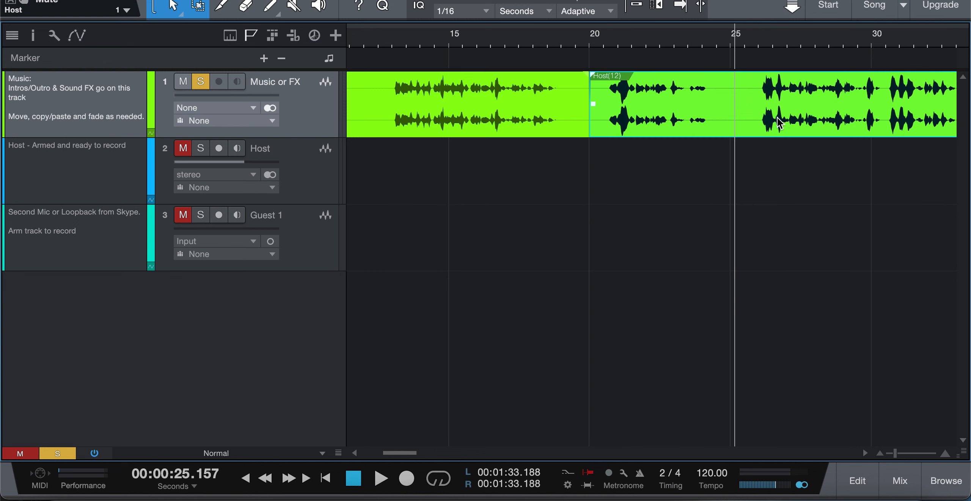
{"action": "right_click", "coordinate": [776, 121]}
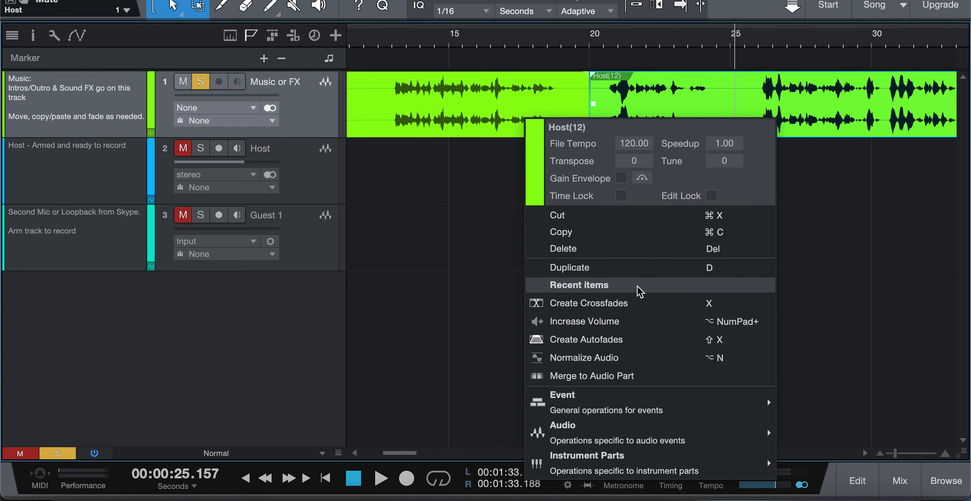
{"action": "left_click", "coordinate": [594, 326]}
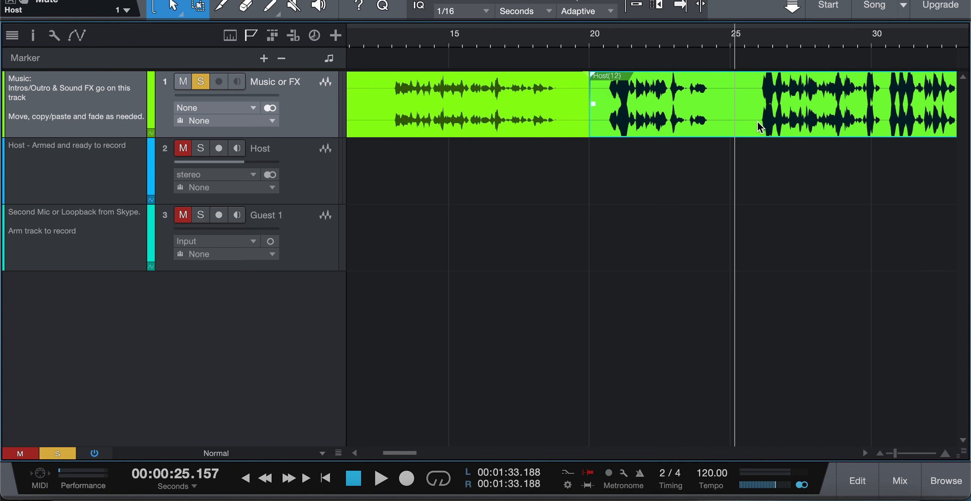
Split the music track event at about 40.2 and 41.1 seconds with the Split tool
{"action": "scroll", "coordinate": [731, 101], "scroll_direction": "down", "scroll_amount": 2}
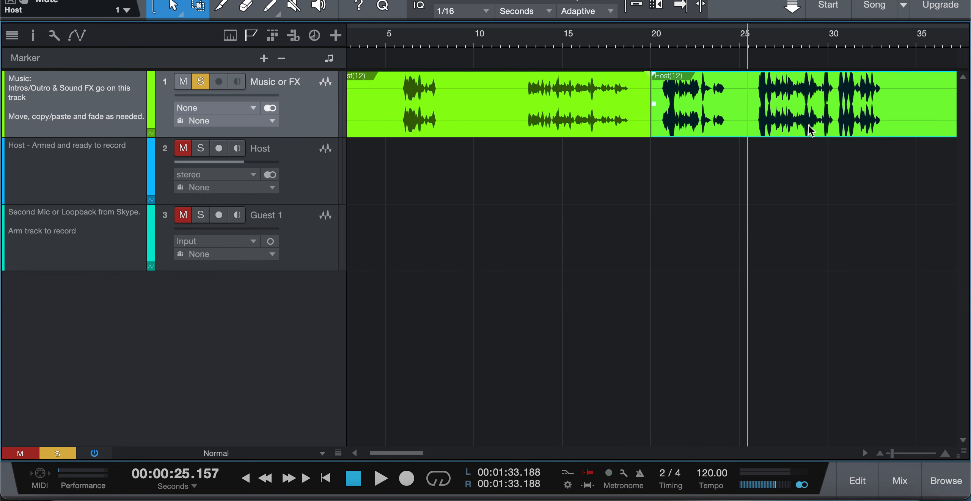
{"action": "scroll", "coordinate": [809, 129], "scroll_direction": "down", "scroll_amount": 4}
{"action": "scroll", "coordinate": [808, 125], "scroll_direction": "down", "scroll_amount": 1}
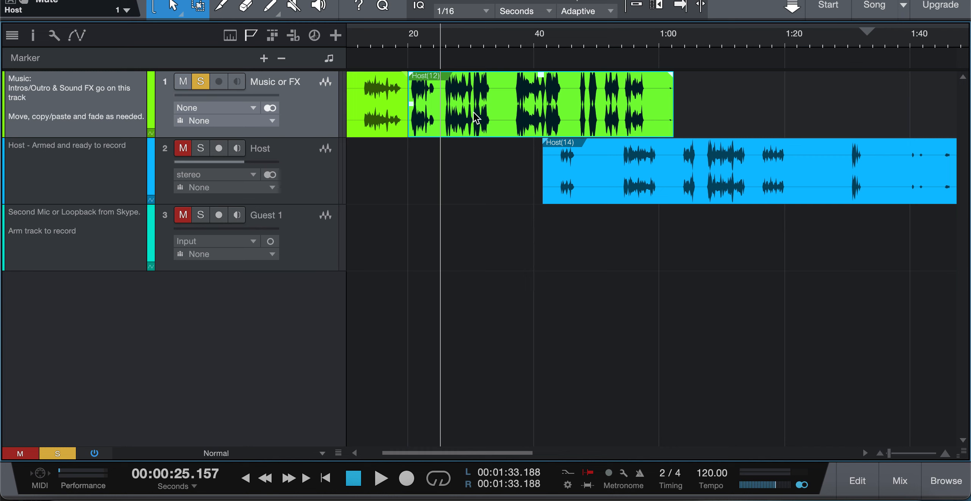
{"action": "left_click_drag", "start_coordinate": [543, 78], "coordinate": [543, 78]}
{"action": "mouse_move", "coordinate": [541, 84]}
{"action": "left_mouse_down"}
{"action": "mouse_move", "coordinate": [544, 94]}
{"action": "mouse_move", "coordinate": [542, 84]}
{"action": "left_mouse_up"}
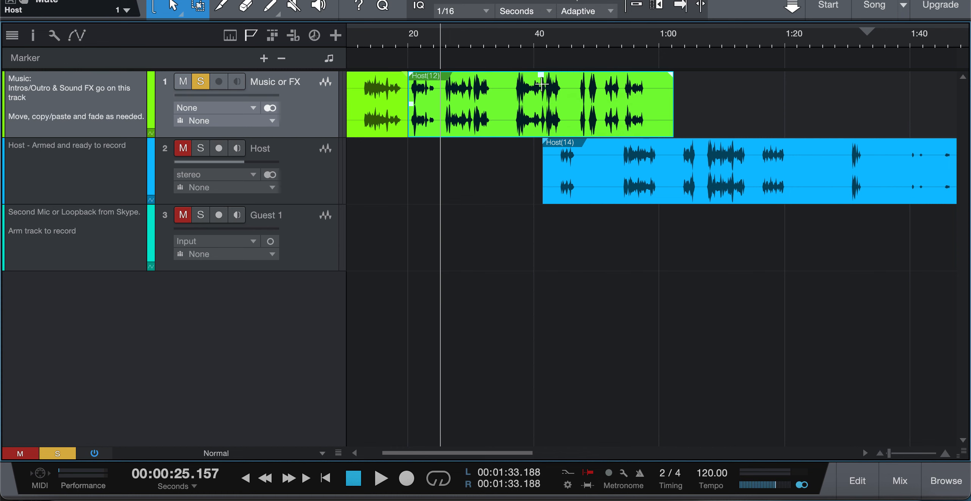
{"action": "left_click", "coordinate": [570, 101]}
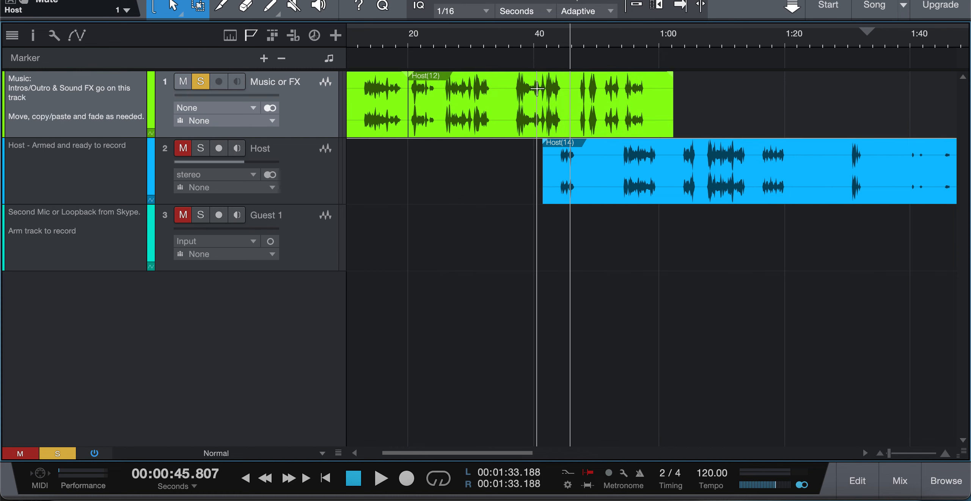
{"action": "scroll", "coordinate": [536, 89], "scroll_direction": "up", "scroll_amount": 5}
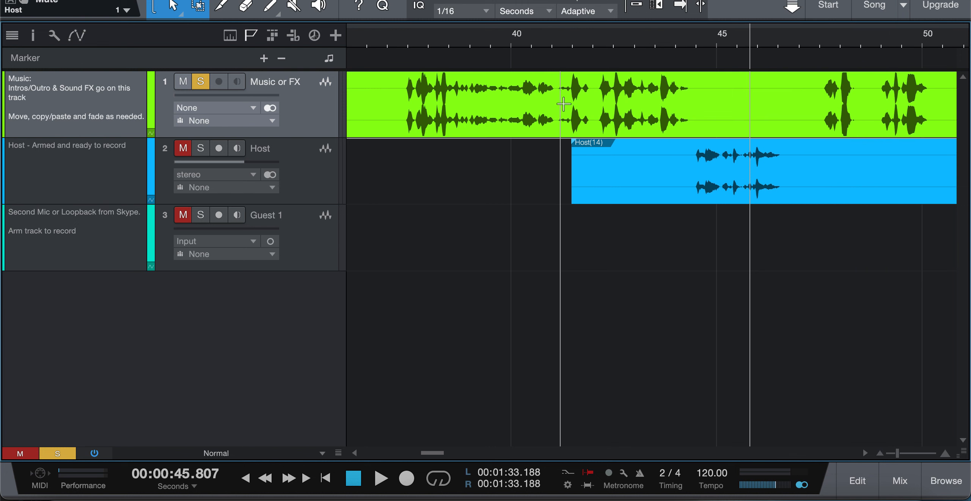
{"action": "left_click", "coordinate": [228, 11]}
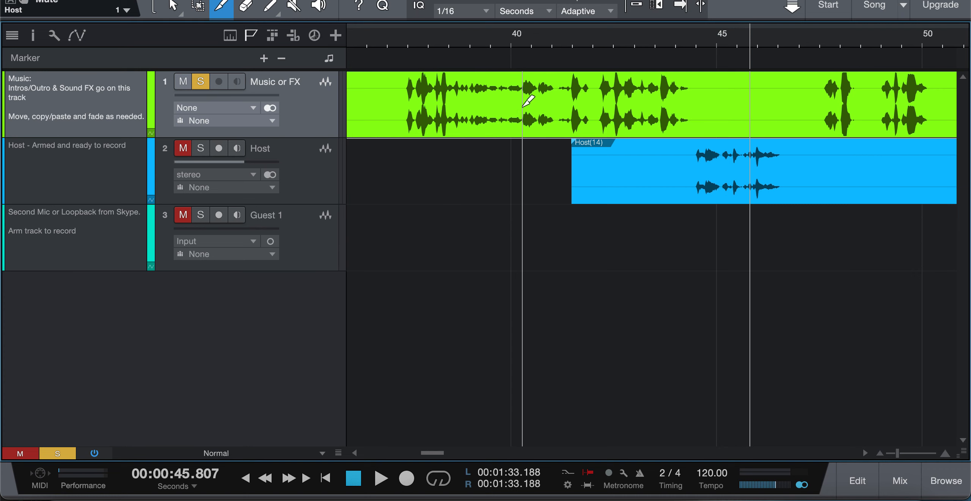
{"action": "scroll", "coordinate": [523, 106], "scroll_direction": "up", "scroll_amount": 6}
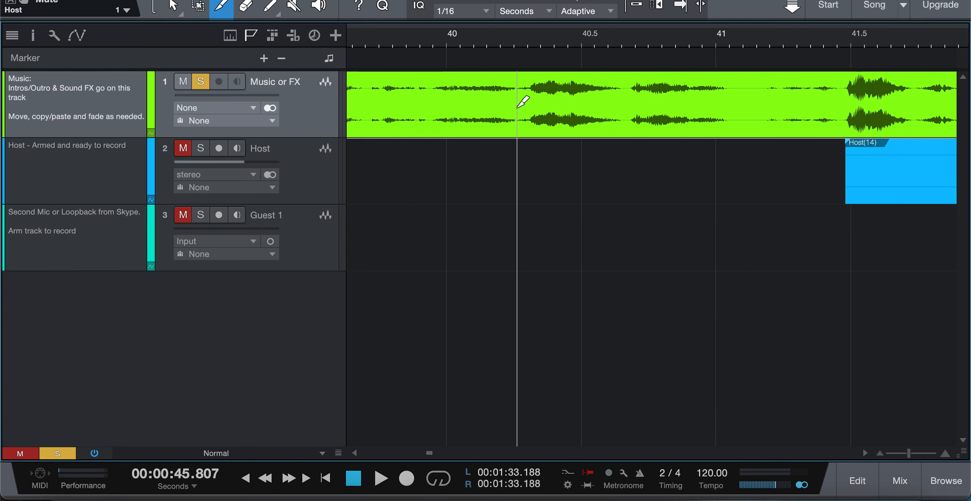
{"action": "left_click", "coordinate": [517, 108]}
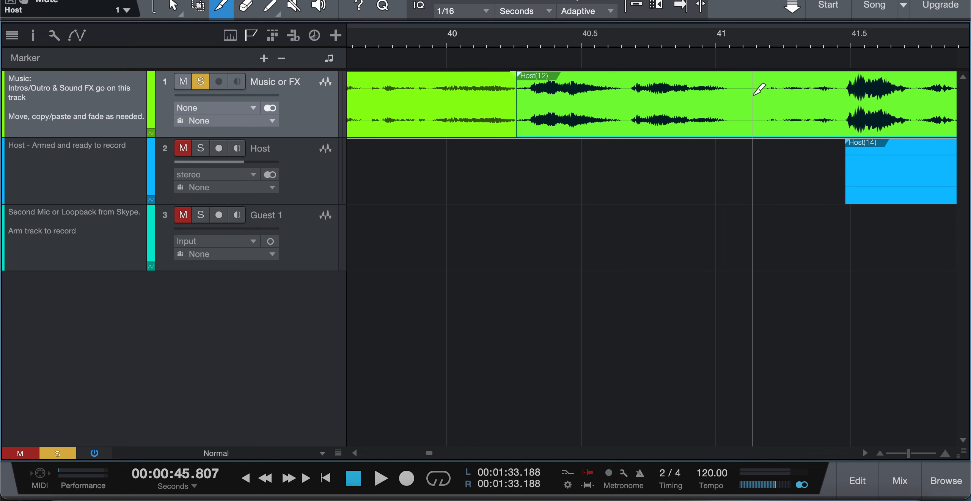
{"action": "left_click", "coordinate": [734, 98]}
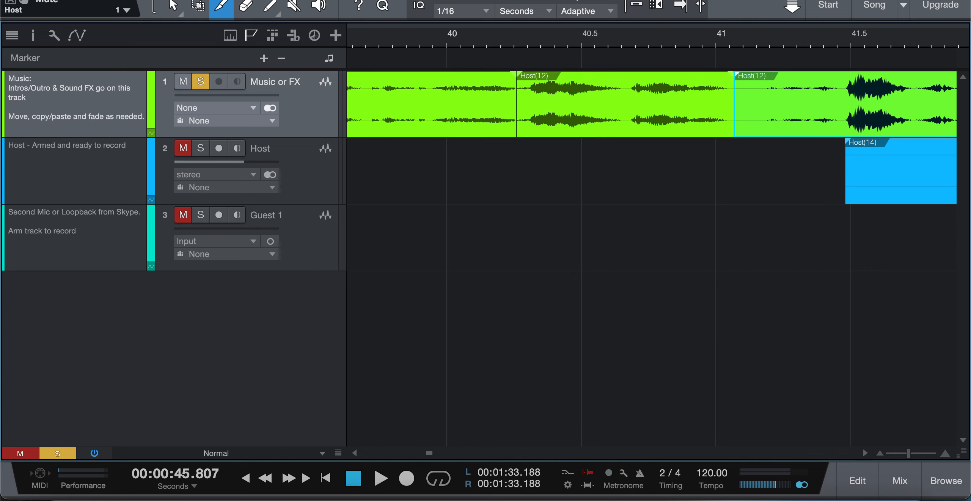
Lower the volume of the music segment between about 40.2 and 41.1 seconds by 6.4 dB
{"action": "key", "text": "1"}
{"action": "left_click", "coordinate": [646, 131]}
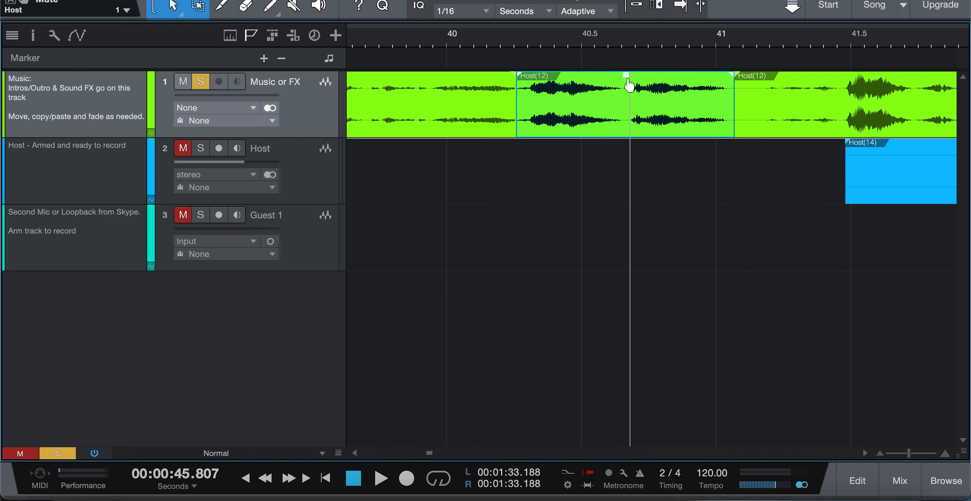
{"action": "left_click_drag", "start_coordinate": [626, 80], "coordinate": [626, 87]}
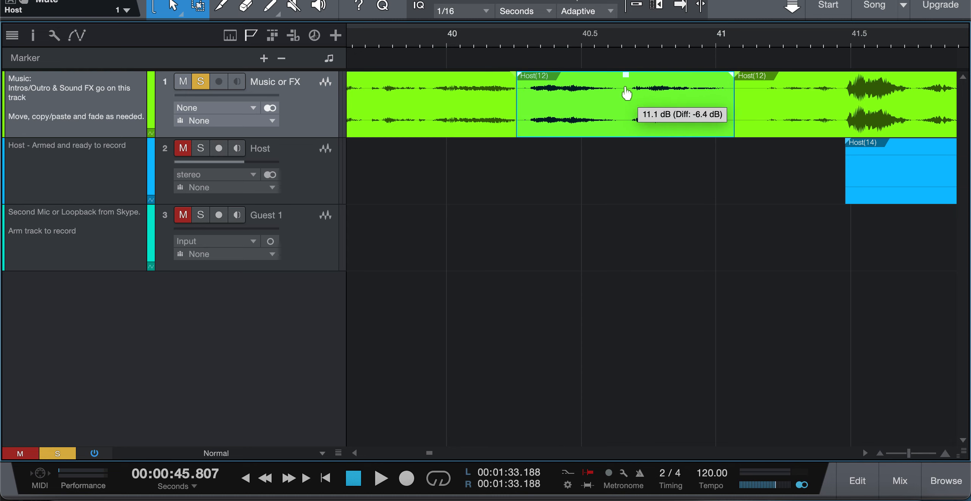
Select the split music events around 40 seconds and create crossfades at their joins
{"action": "left_click", "coordinate": [552, 203]}
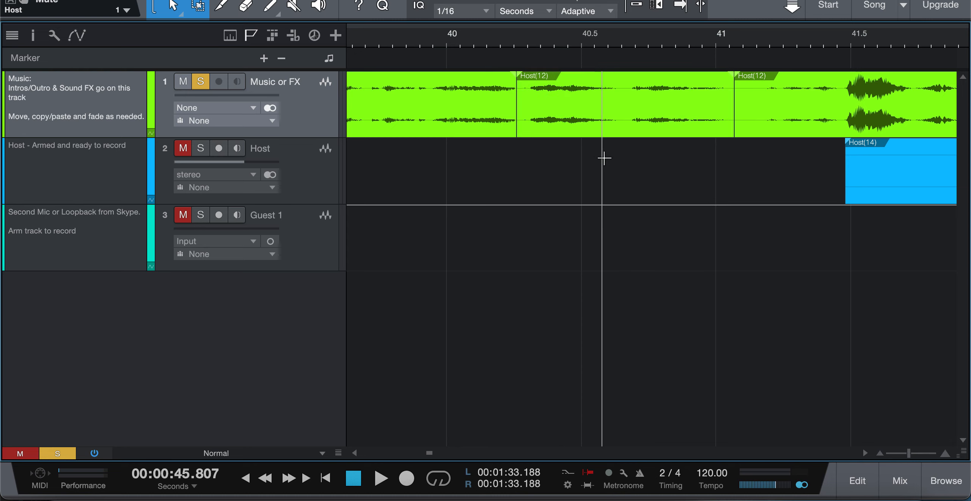
{"action": "left_click", "coordinate": [791, 123]}
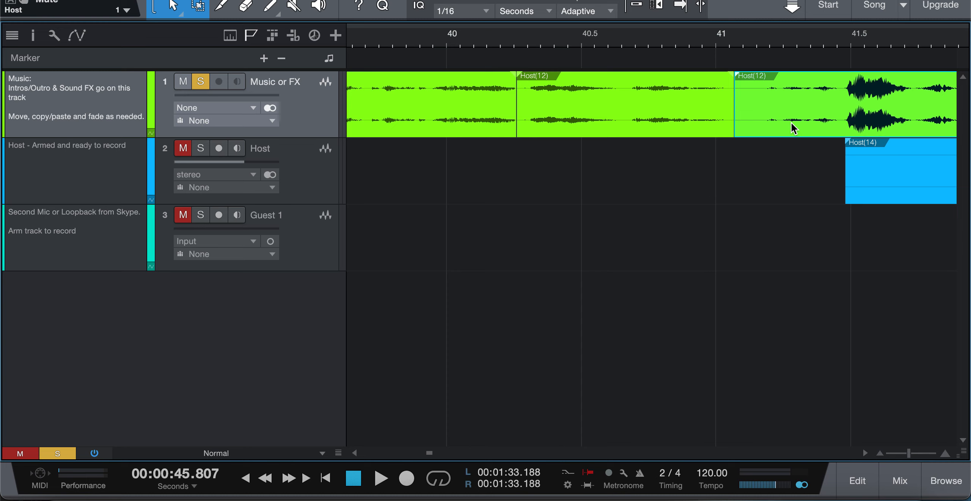
{"action": "key", "text": "shift+Left"}
{"action": "key", "text": "shift+Left"}
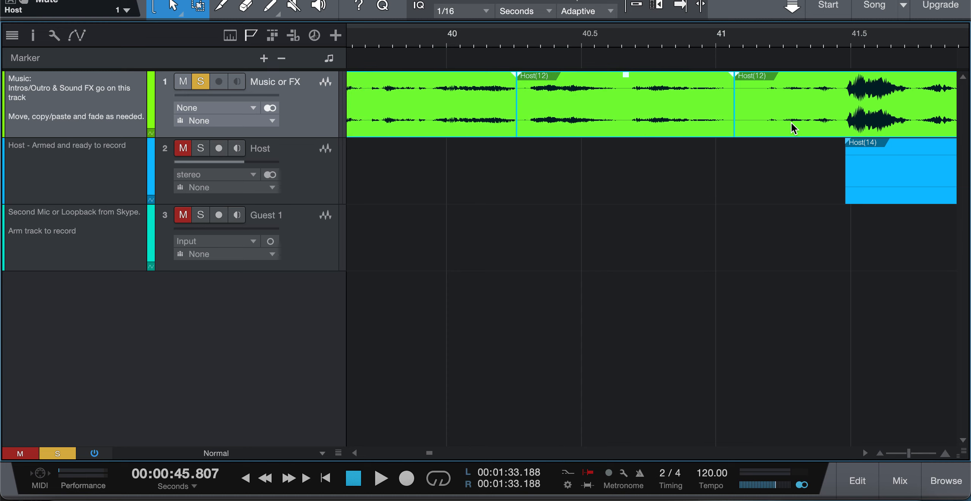
{"action": "key", "text": "x"}
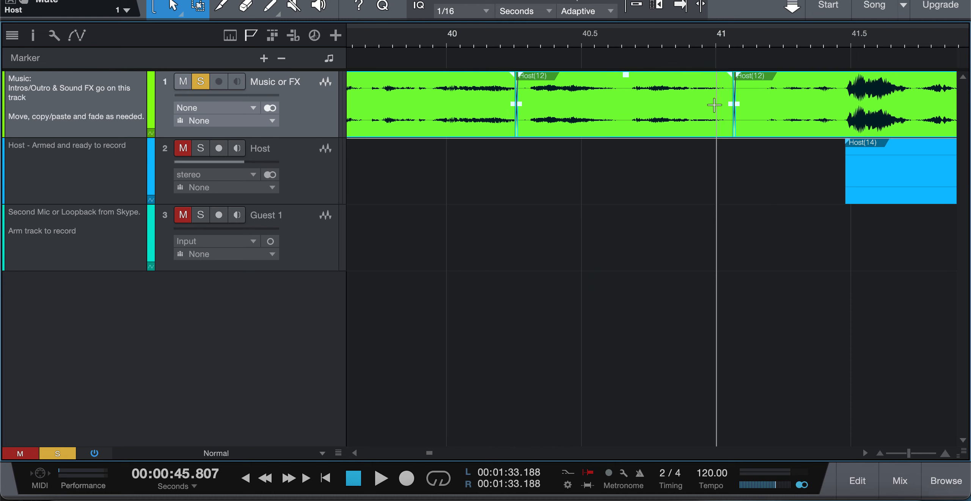
{"action": "left_click", "coordinate": [651, 182]}
{"action": "scroll", "coordinate": [650, 182], "scroll_direction": "down", "scroll_amount": 5}
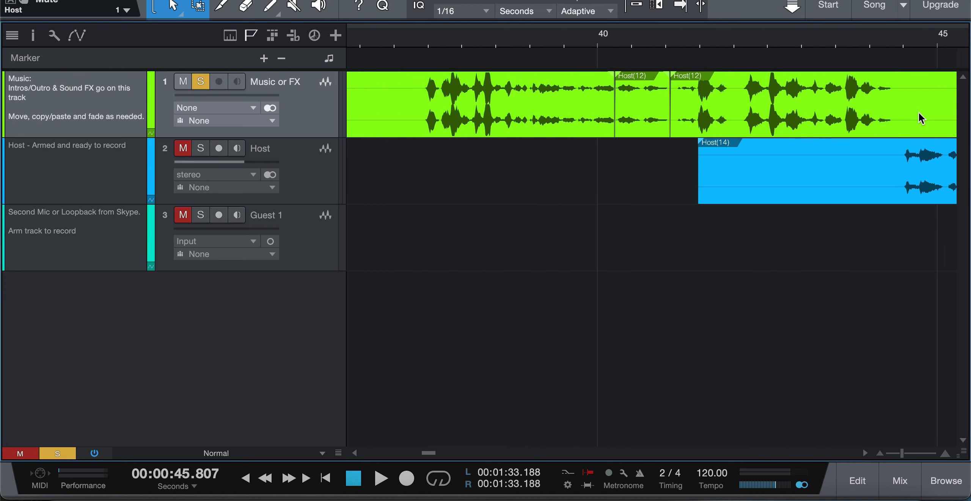
{"action": "scroll", "coordinate": [668, 142], "scroll_direction": "down", "scroll_amount": 4}
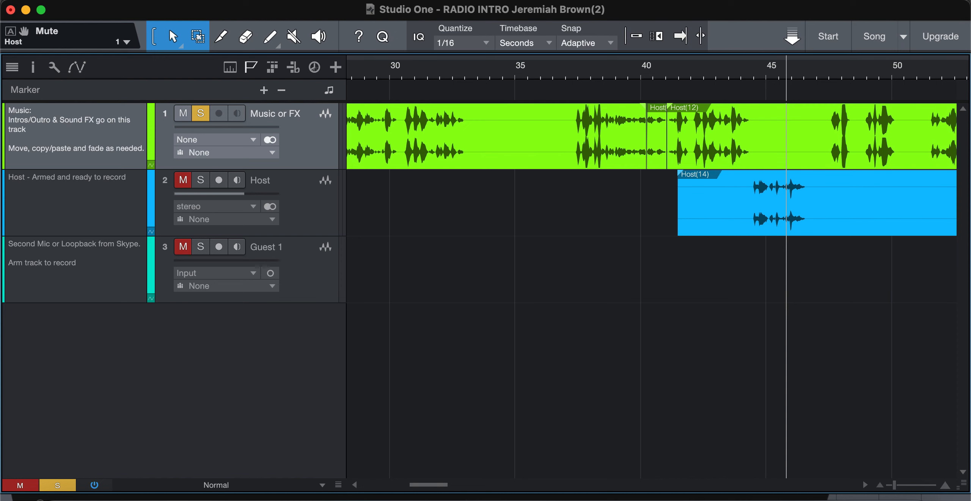
{"action": "key", "text": "ctrl+Up"}
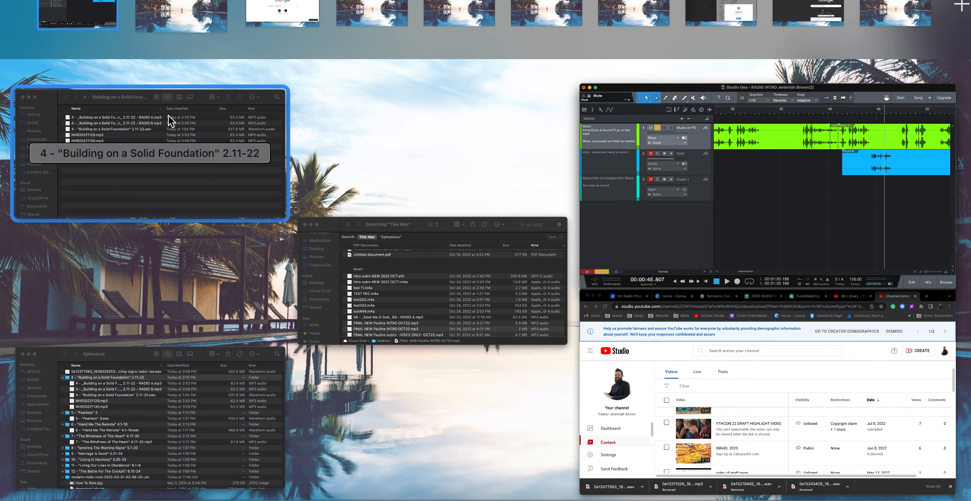
{"action": "left_click", "coordinate": [722, 211]}
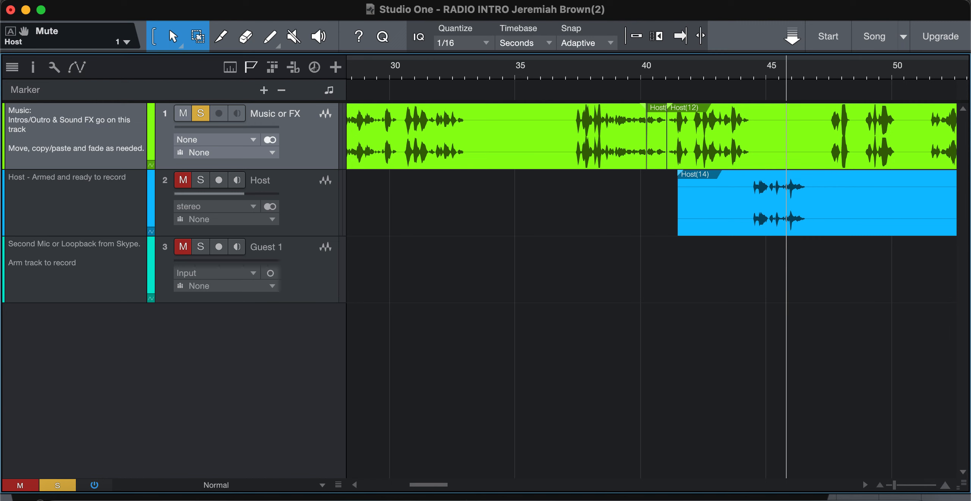
Open the Export Mixdown dialog for the song
{"action": "left_click", "coordinate": [113, 0]}
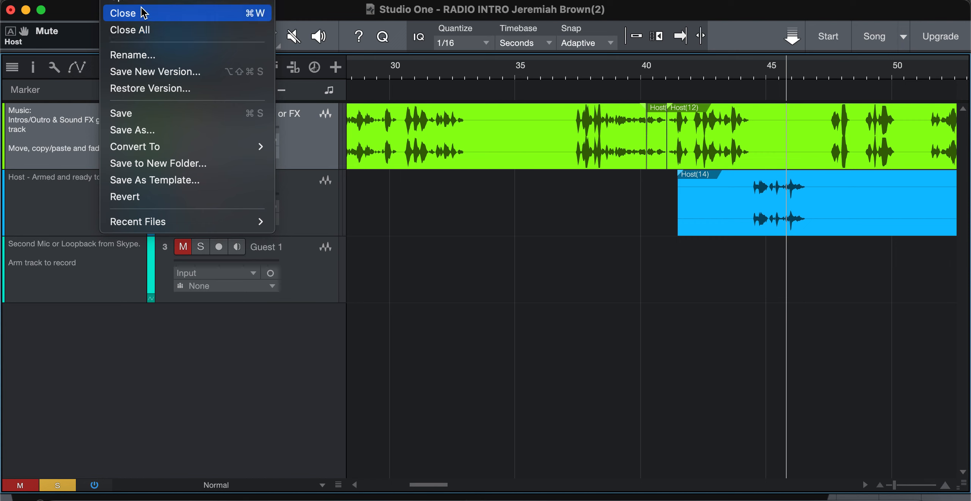
{"action": "mouse_move", "coordinate": [146, 0]}
{"action": "mouse_move", "coordinate": [180, 0]}
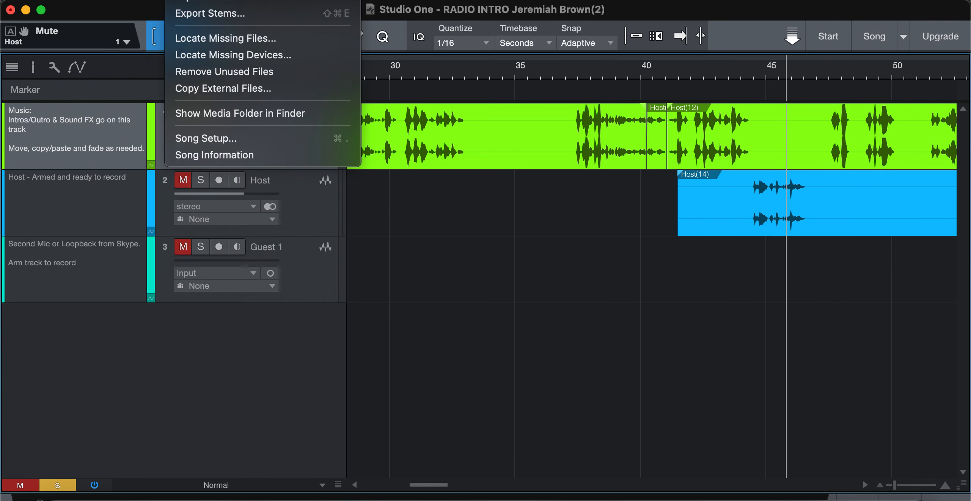
{"action": "left_click", "coordinate": [190, 3]}
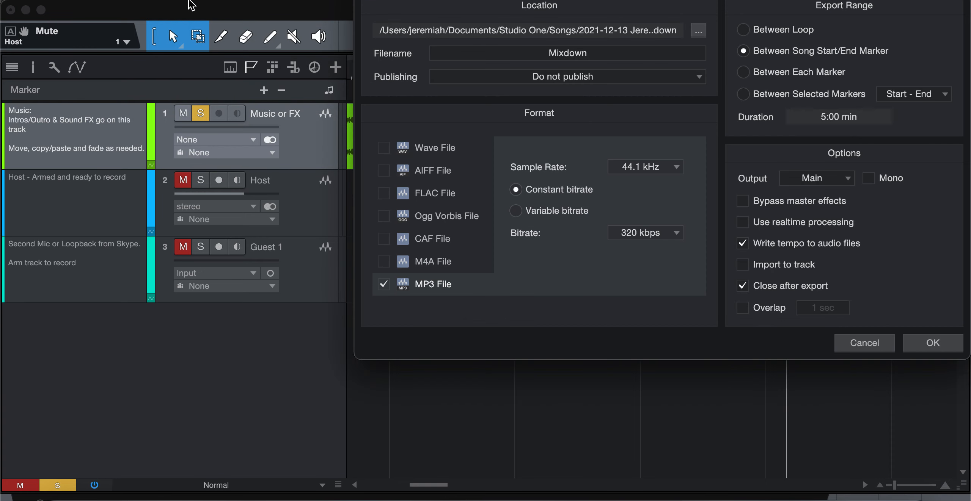
{"action": "left_click_drag", "start_coordinate": [510, 0], "coordinate": [452, 62]}
Browse the export location into the Ephesians folder inside Raydee-O on the Desktop
{"action": "left_click", "coordinate": [641, 116]}
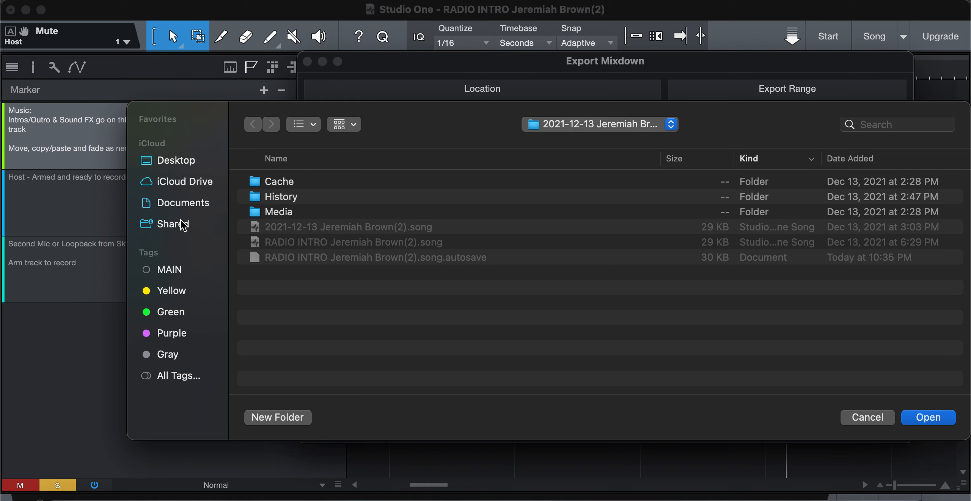
{"action": "left_click", "coordinate": [188, 160]}
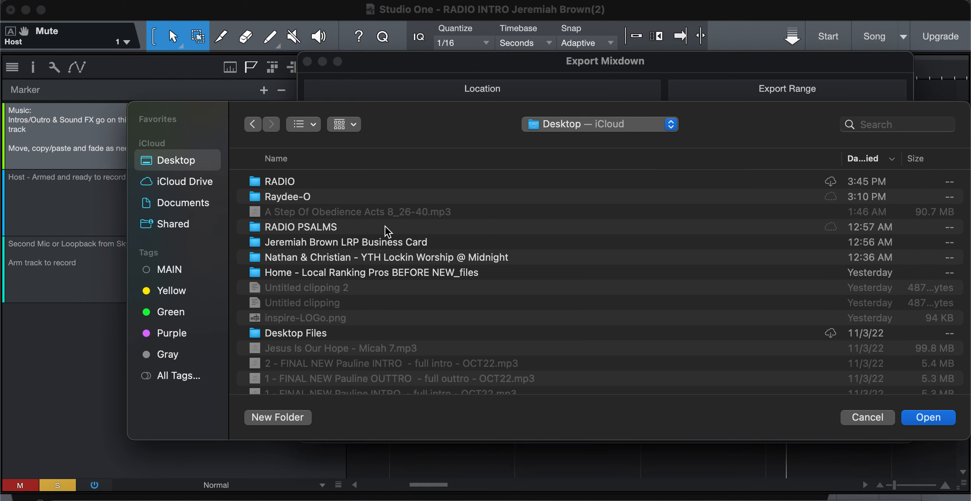
{"action": "left_click", "coordinate": [280, 205]}
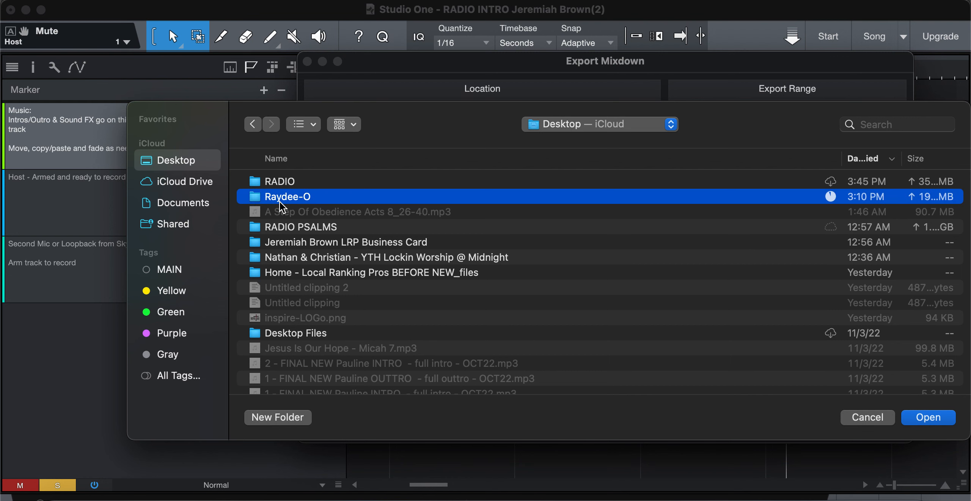
{"action": "double_click", "coordinate": [279, 197]}
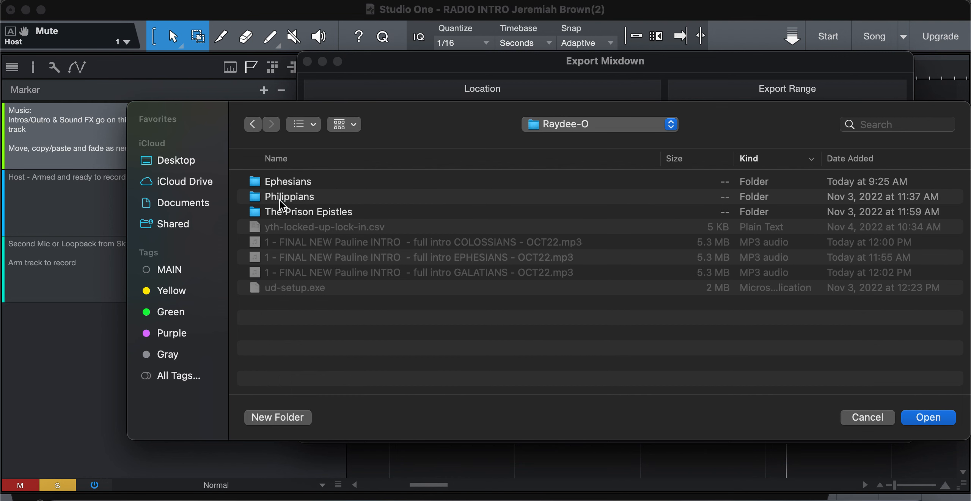
{"action": "double_click", "coordinate": [288, 182]}
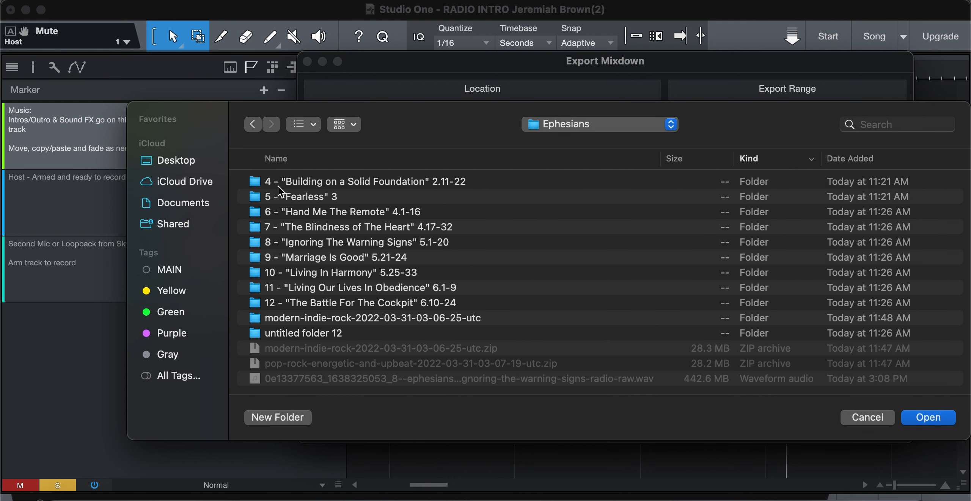
Choose the 4 - "Building on a Solid Foundation" 2.11-22 folder as the export location
{"action": "left_click", "coordinate": [276, 179]}
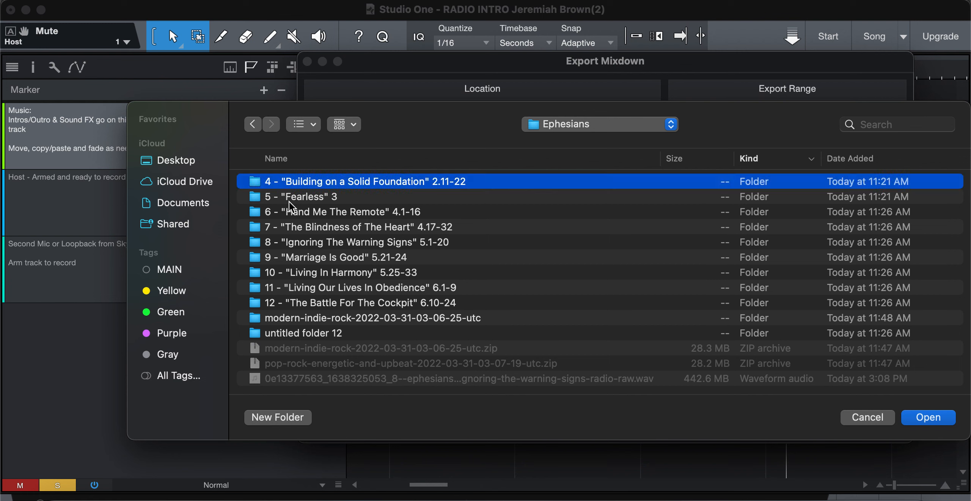
{"action": "left_click", "coordinate": [289, 202]}
{"action": "left_click", "coordinate": [289, 224]}
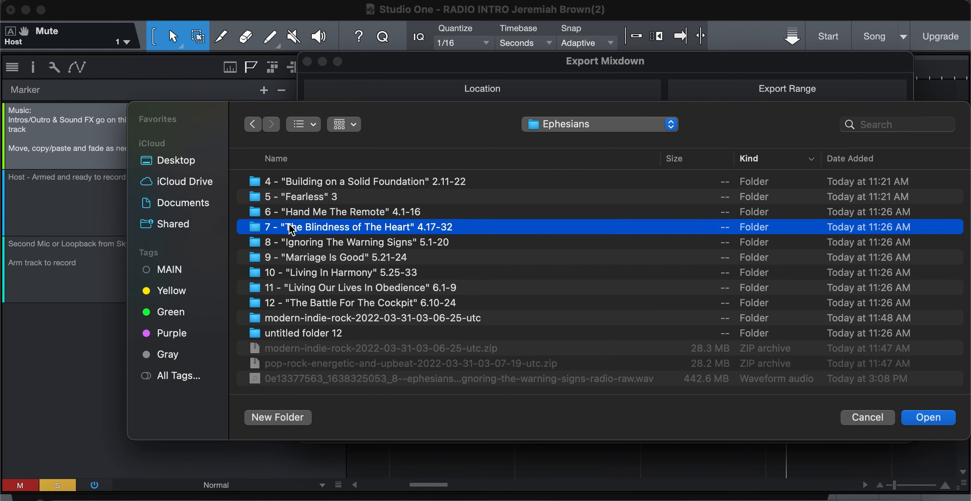
{"action": "left_click", "coordinate": [294, 248]}
{"action": "left_click", "coordinate": [294, 290]}
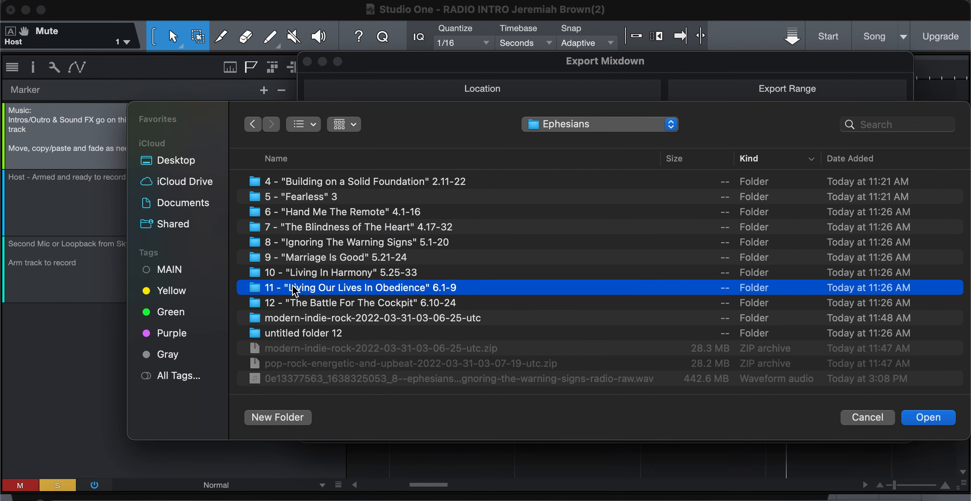
{"action": "left_click", "coordinate": [288, 306]}
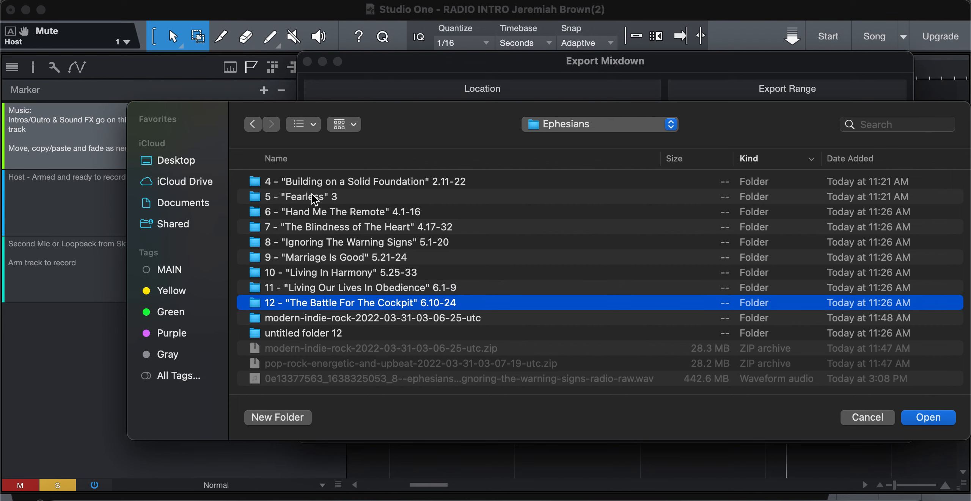
{"action": "left_click", "coordinate": [280, 185]}
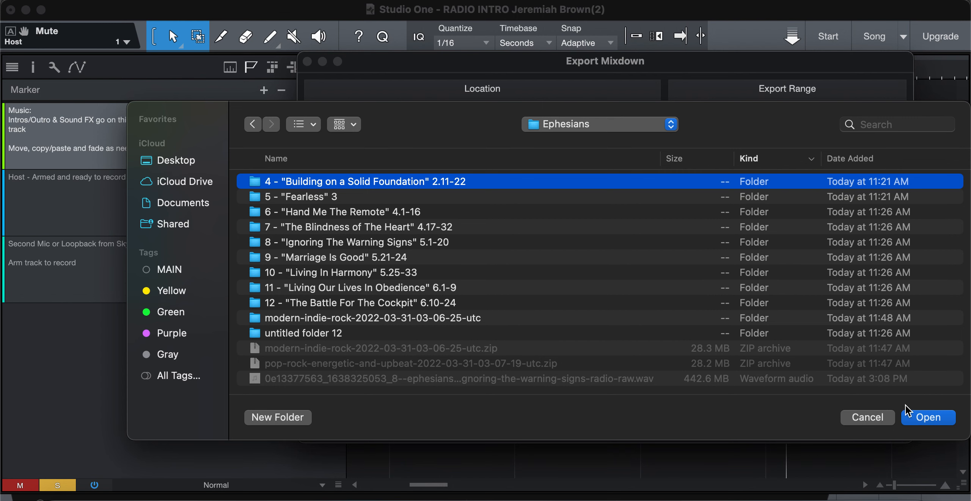
{"action": "left_click", "coordinate": [944, 419]}
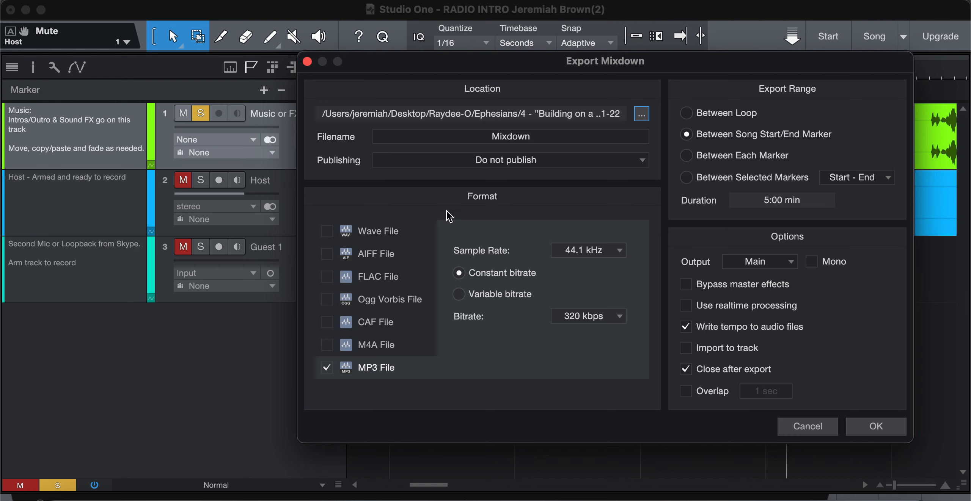
Name the mixdown file 1 - "Message Title" 4.12-30, then cancel the Export Mixdown dialog
{"action": "left_click", "coordinate": [435, 137]}
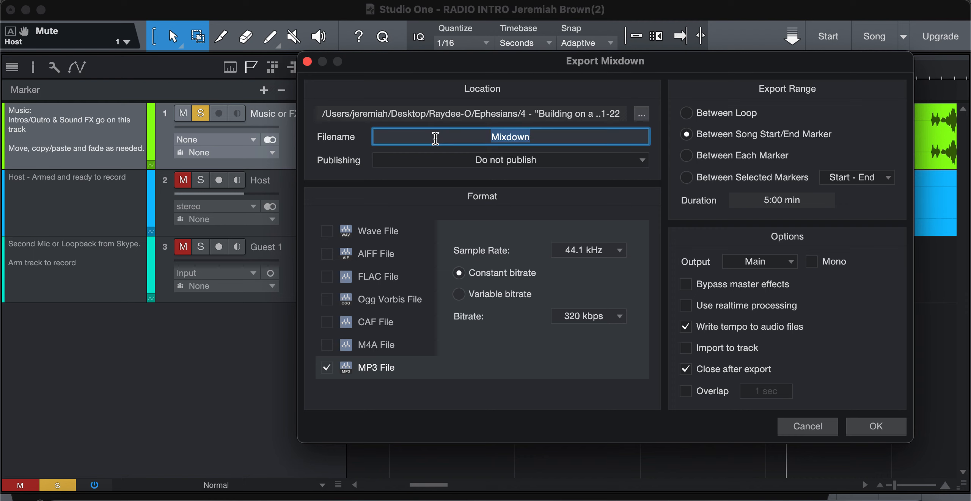
{"action": "type", "text": "1"}
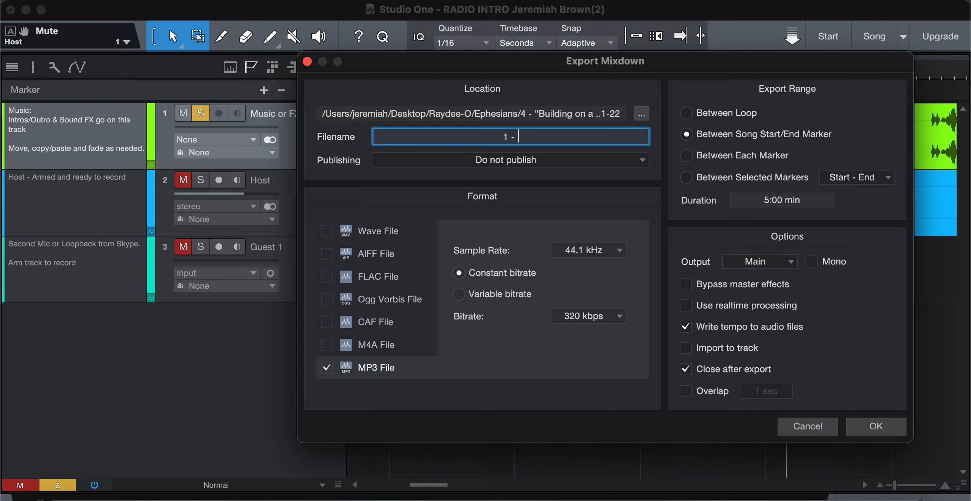
{"action": "type", "text": " - \"a"}
{"action": "key", "text": "BackSpace"}
{"action": "type", "text": "M"}
{"action": "key", "text": "BackSpace"}
{"action": "type", "text": "Message Title\" 4.12"}
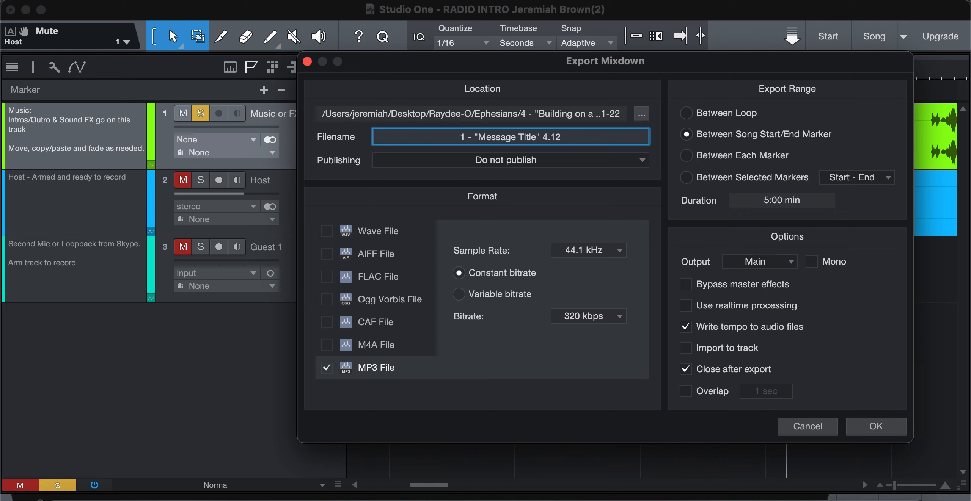
{"action": "type", "text": "-"}
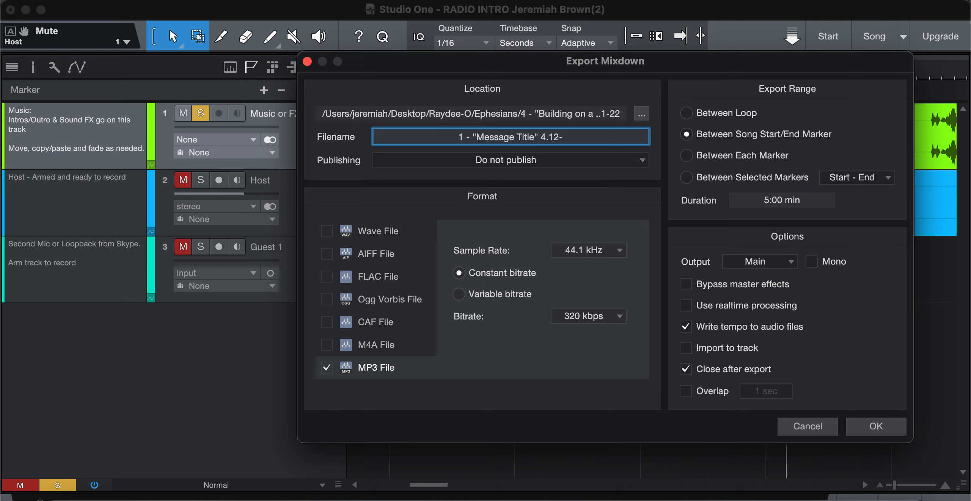
{"action": "type", "text": "30"}
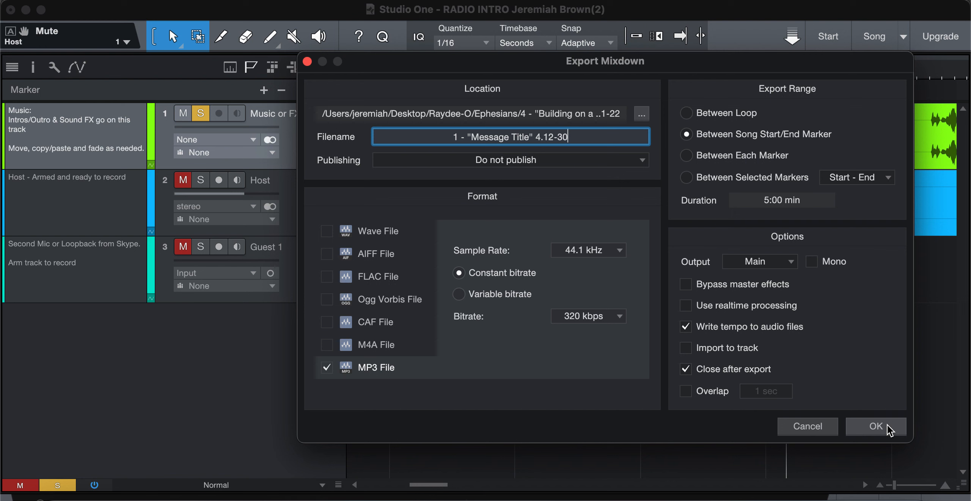
{"action": "left_click", "coordinate": [818, 432]}
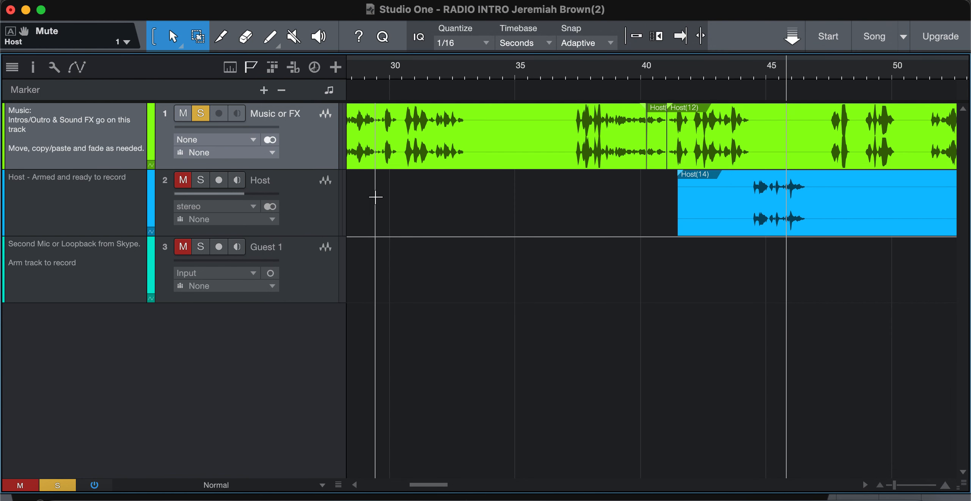
Move the song's End marker from the end of the timeline back to about 1:40
{"action": "scroll", "coordinate": [418, 110], "scroll_direction": "left", "scroll_amount": 15}
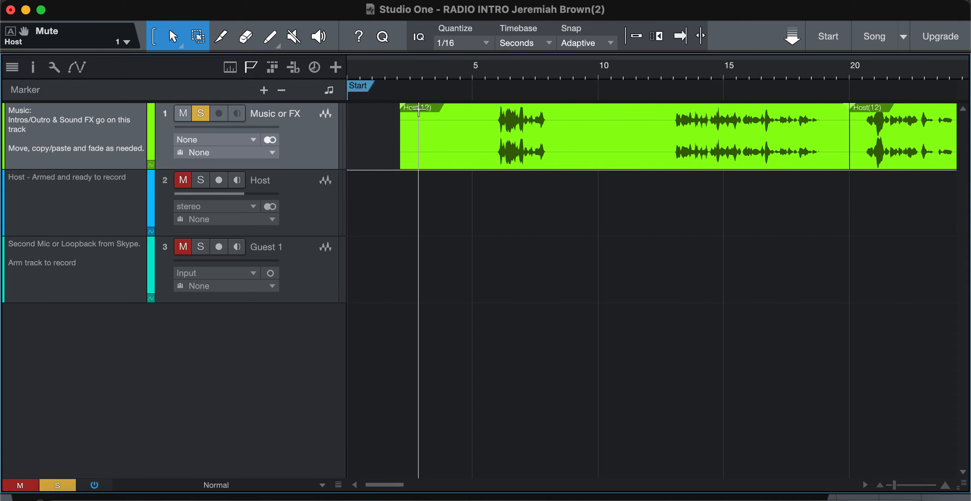
{"action": "mouse_move", "coordinate": [362, 88]}
{"action": "left_mouse_down"}
{"action": "mouse_move", "coordinate": [505, 90]}
{"action": "mouse_move", "coordinate": [348, 89]}
{"action": "left_mouse_up"}
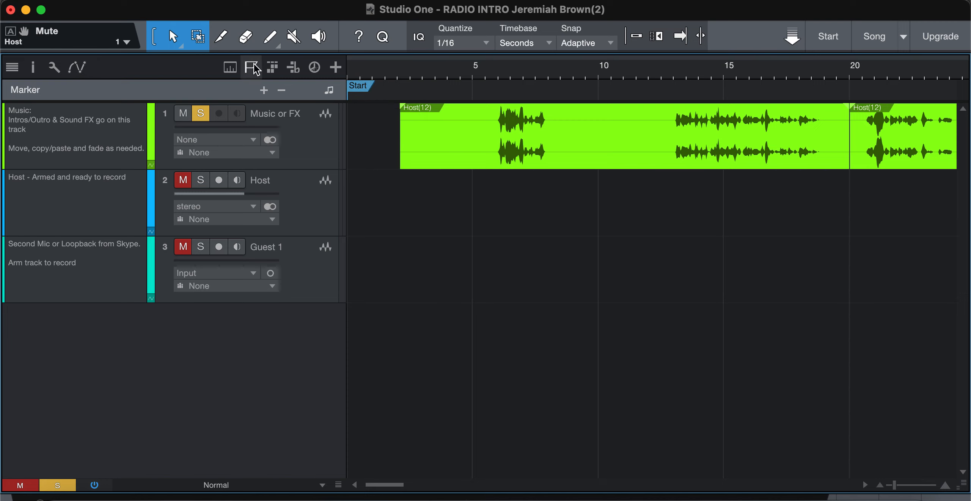
{"action": "scroll", "coordinate": [532, 79], "scroll_direction": "right", "scroll_amount": 2}
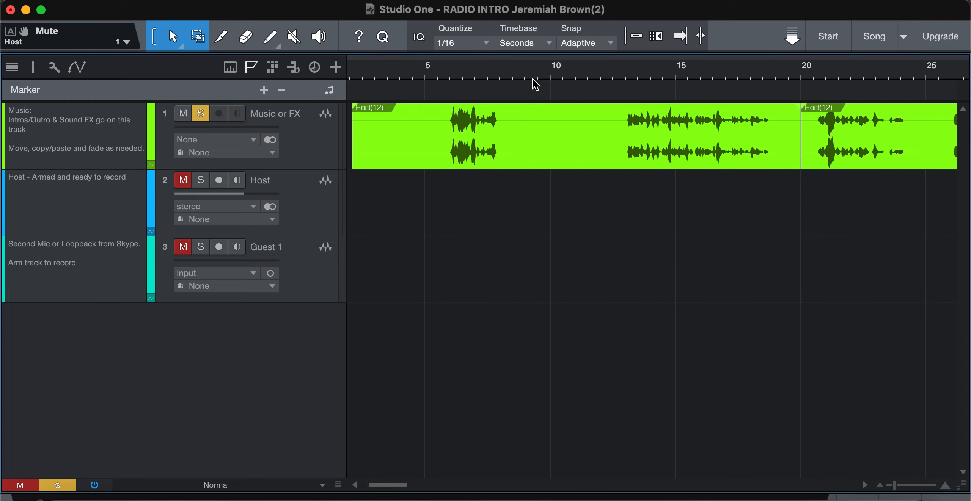
{"action": "scroll", "coordinate": [532, 79], "scroll_direction": "down", "scroll_amount": 5}
{"action": "scroll", "coordinate": [533, 78], "scroll_direction": "down", "scroll_amount": 6}
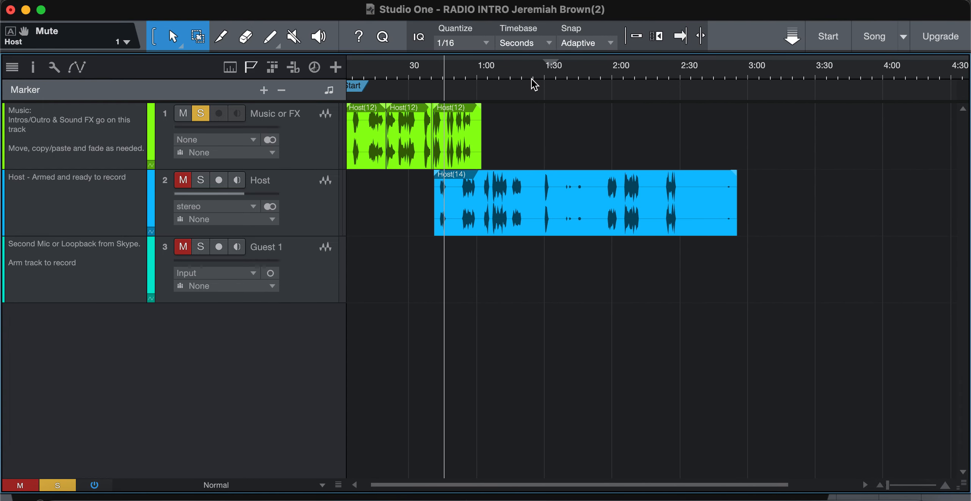
{"action": "scroll", "coordinate": [532, 80], "scroll_direction": "down", "scroll_amount": 1}
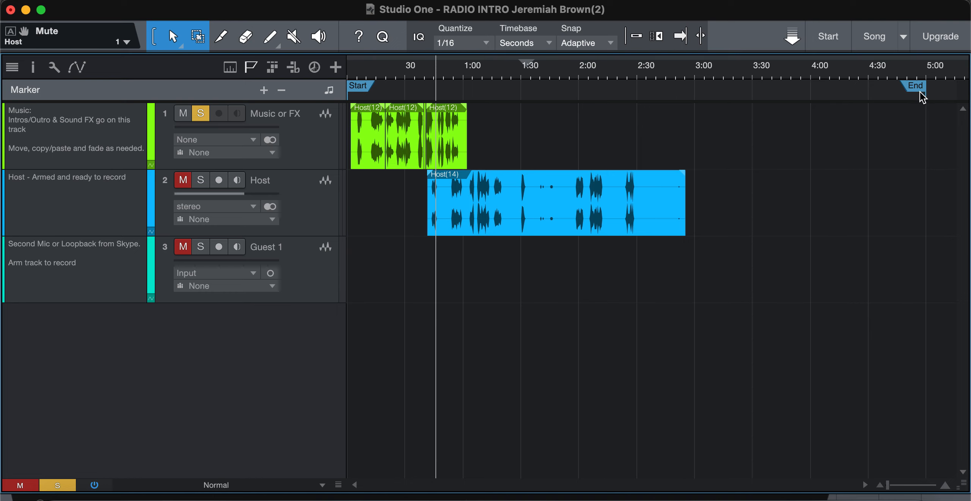
{"action": "mouse_move", "coordinate": [914, 86]}
{"action": "left_mouse_down"}
{"action": "mouse_move", "coordinate": [433, 95]}
{"action": "mouse_move", "coordinate": [534, 91]}
{"action": "left_mouse_up"}
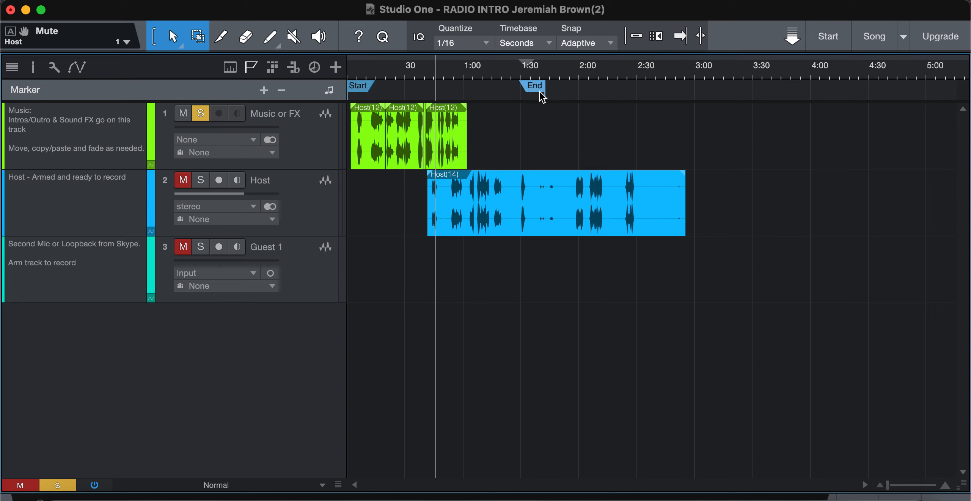
Turn on autoscroll and play the arrangement from about 1:18
{"action": "left_click", "coordinate": [682, 43]}
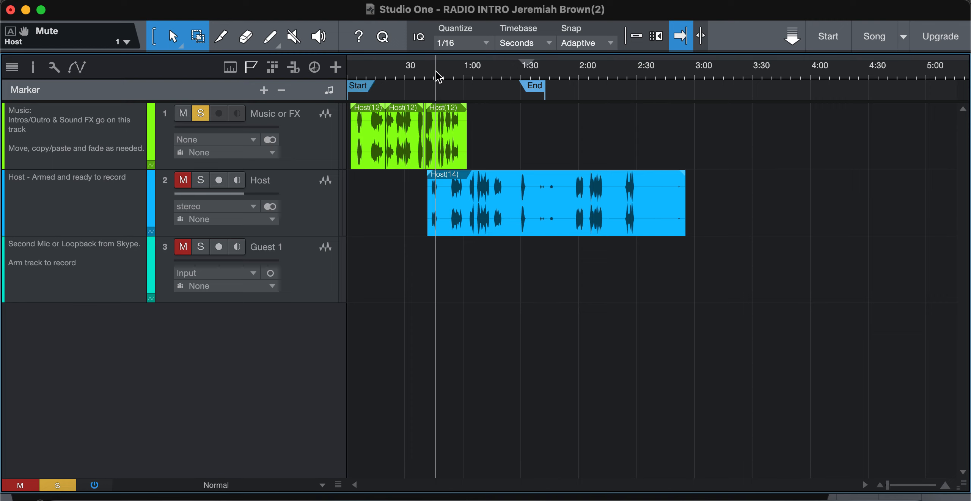
{"action": "scroll", "coordinate": [550, 180], "scroll_direction": "up", "scroll_amount": 5}
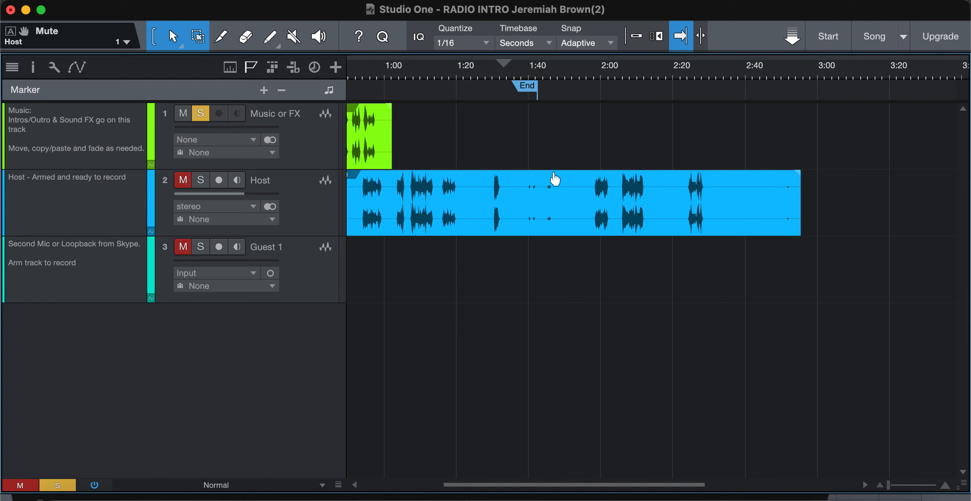
{"action": "scroll", "coordinate": [626, 167], "scroll_direction": "left", "scroll_amount": 10}
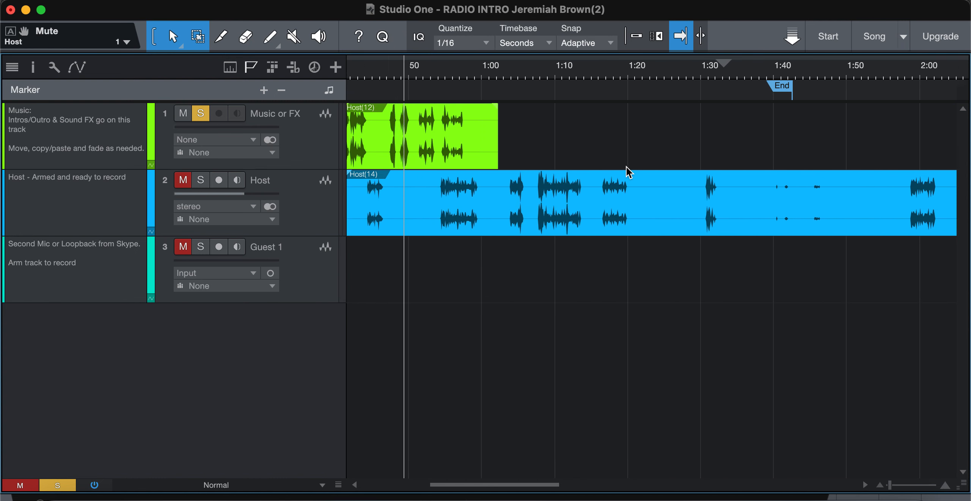
{"action": "scroll", "coordinate": [626, 167], "scroll_direction": "left", "scroll_amount": 12}
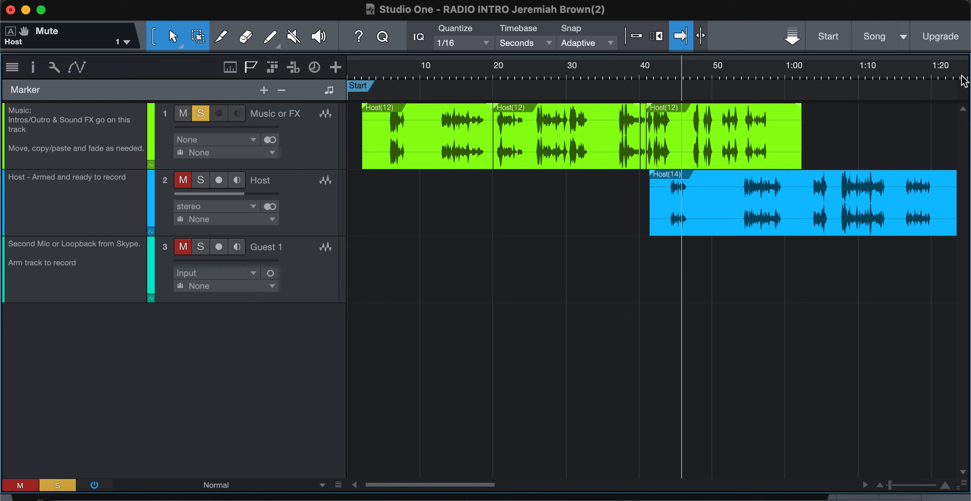
{"action": "left_click", "coordinate": [927, 63]}
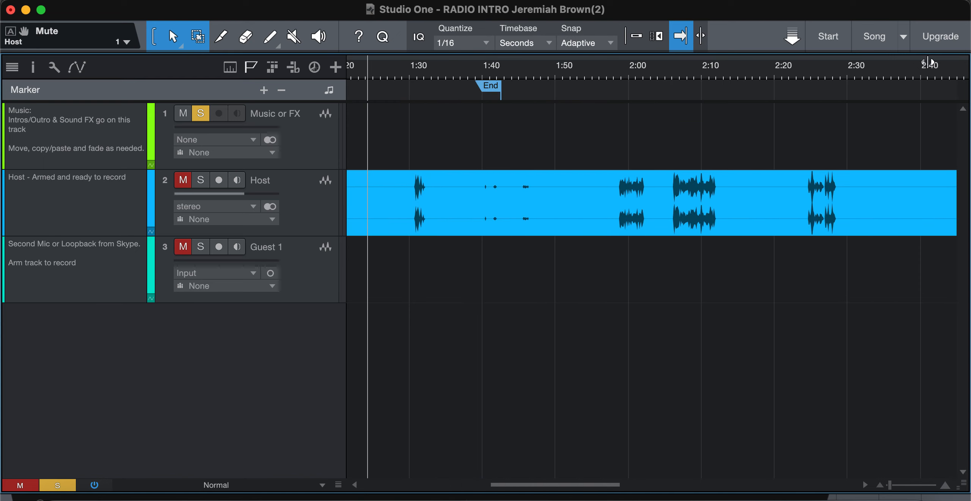
{"action": "key", "text": "space"}
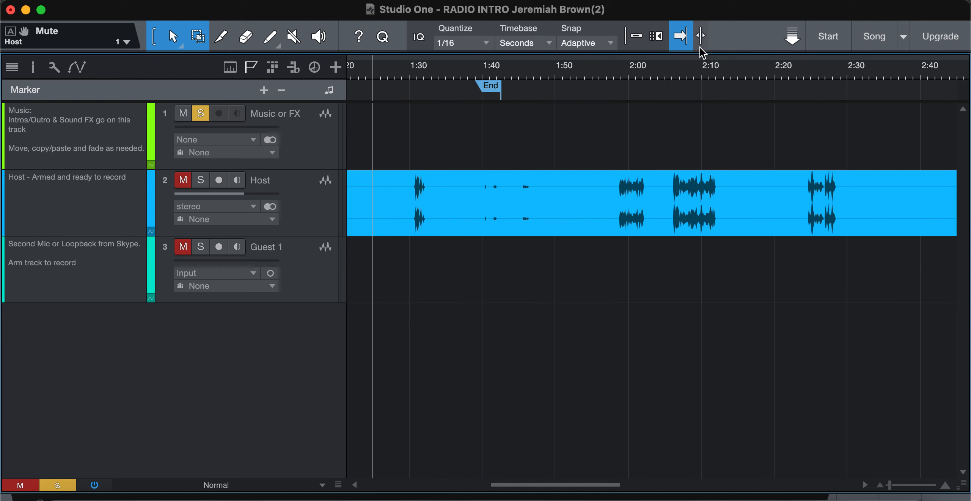
Turn autoscroll off again and switch on snapping
{"action": "left_click", "coordinate": [680, 37]}
{"action": "scroll", "coordinate": [568, 220], "scroll_direction": "left", "scroll_amount": 5}
{"action": "scroll", "coordinate": [567, 220], "scroll_direction": "right", "scroll_amount": 3}
{"action": "scroll", "coordinate": [568, 225], "scroll_direction": "right", "scroll_amount": 4}
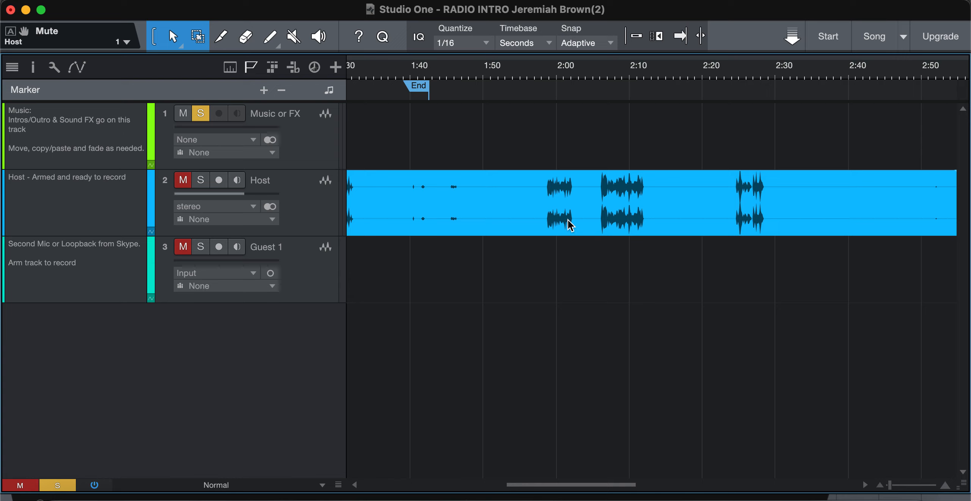
{"action": "left_click", "coordinate": [637, 38]}
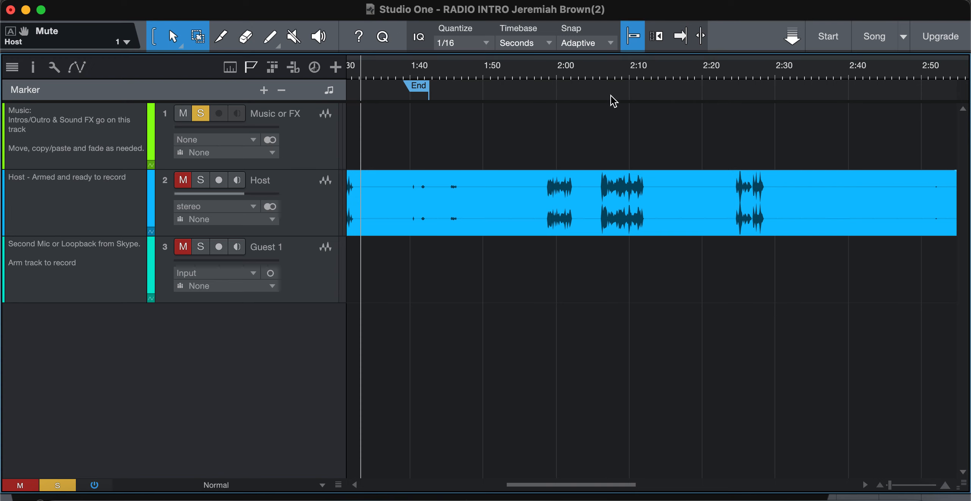
Trim the end of the Host event back to about 2:55
{"action": "scroll", "coordinate": [610, 96], "scroll_direction": "down", "scroll_amount": 5}
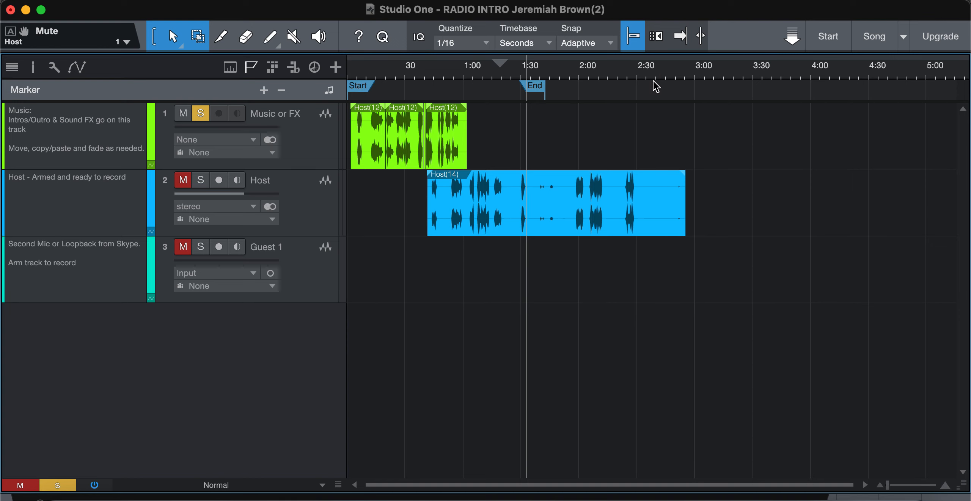
{"action": "scroll", "coordinate": [668, 83], "scroll_direction": "up", "scroll_amount": 8}
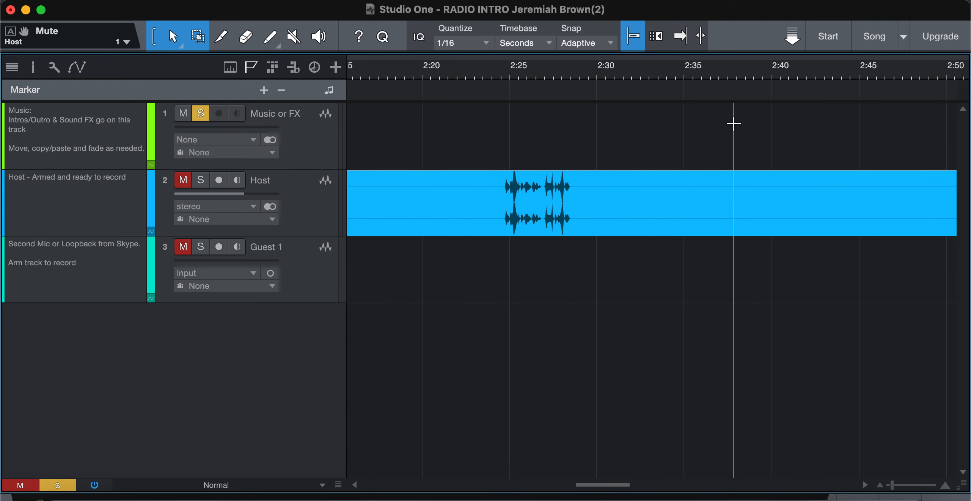
{"action": "scroll", "coordinate": [732, 124], "scroll_direction": "right", "scroll_amount": 10}
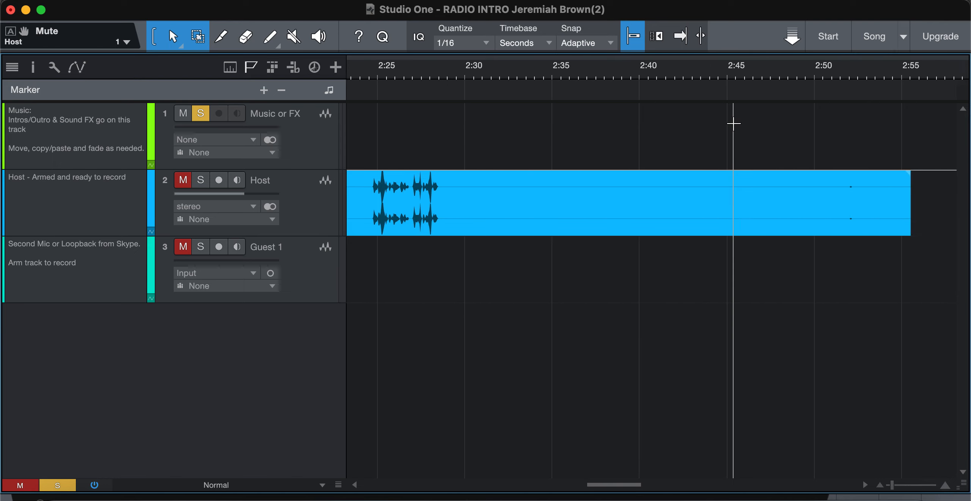
{"action": "left_click", "coordinate": [704, 224]}
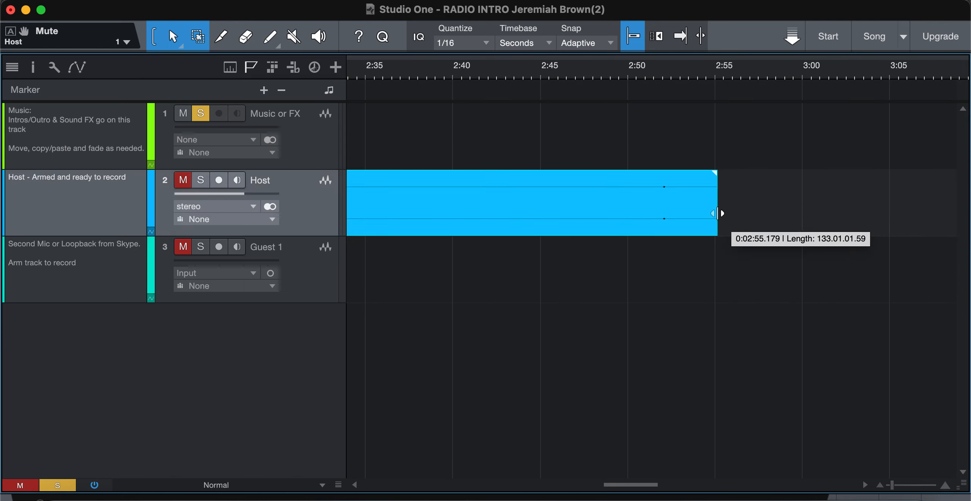